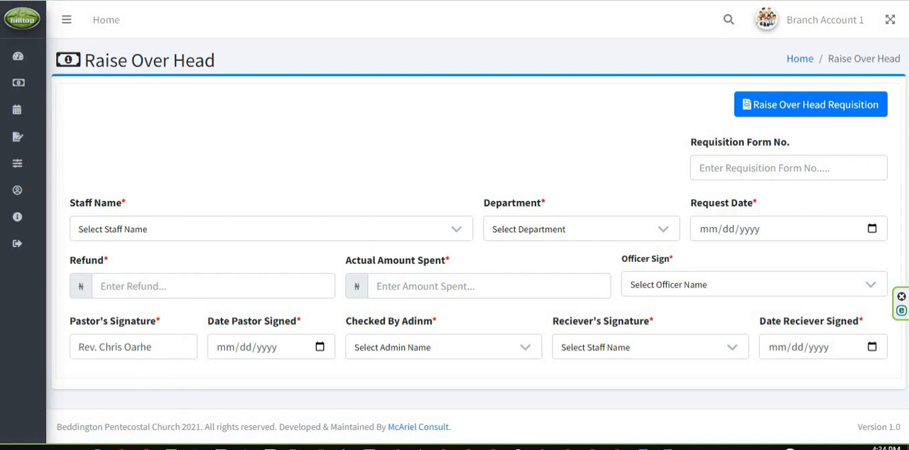
Open the OverHead Payments list from the finance expenses
{"action": "mouse_move", "coordinate": [30, 83]}
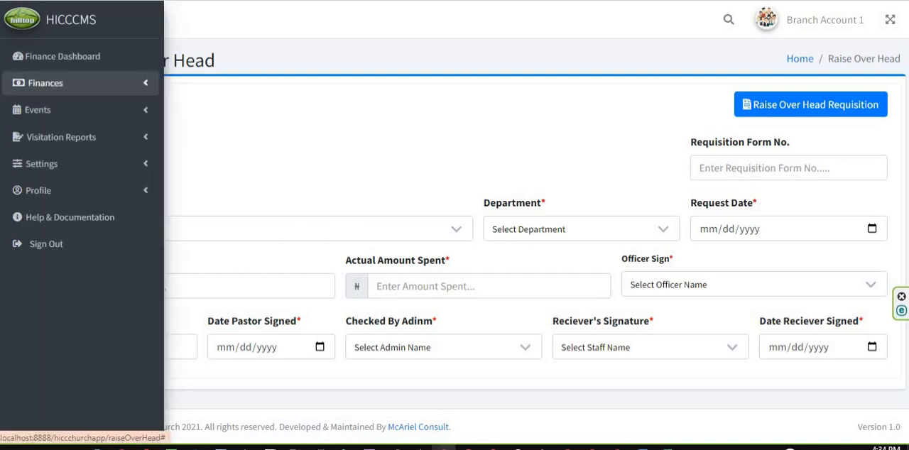
{"action": "left_click", "coordinate": [46, 83]}
{"action": "left_click", "coordinate": [56, 137]}
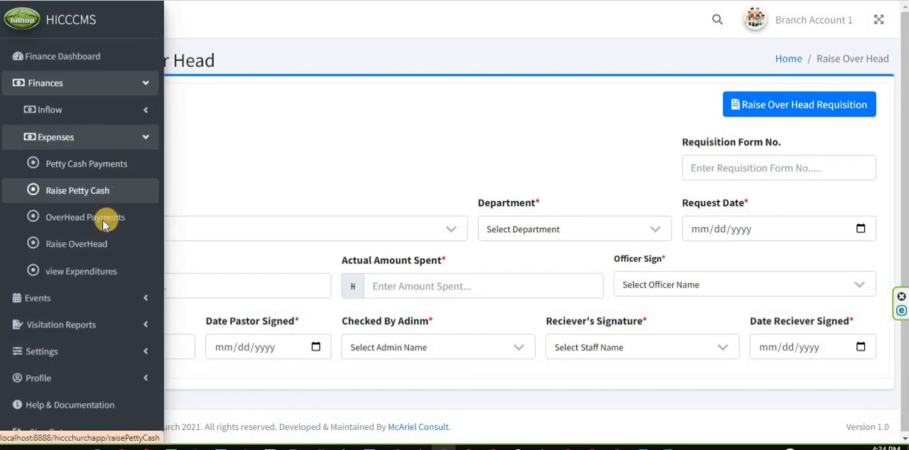
{"action": "left_click", "coordinate": [54, 218]}
Examine the overhead payment records for 24 March 2023, including refunds, amounts spent, signatures, descriptions and totals
{"action": "scroll", "coordinate": [547, 306], "scroll_direction": "down", "scroll_amount": 5}
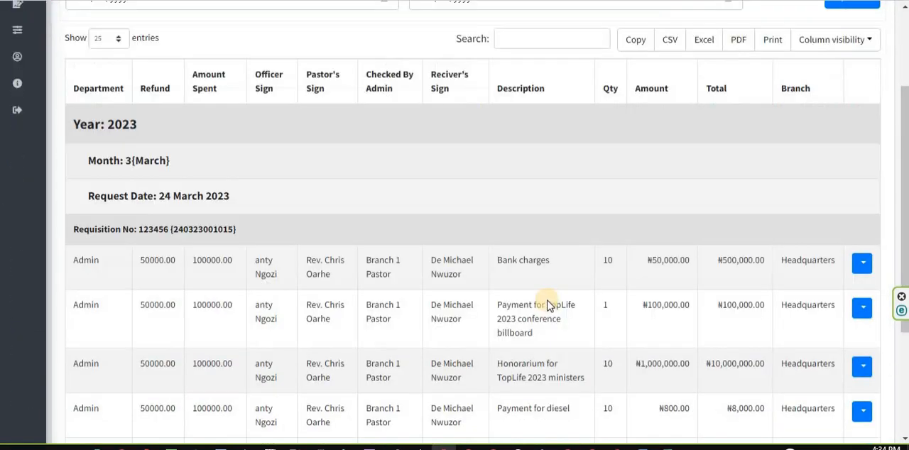
{"action": "scroll", "coordinate": [547, 306], "scroll_direction": "up", "scroll_amount": 4}
{"action": "scroll", "coordinate": [416, 280], "scroll_direction": "down", "scroll_amount": 3}
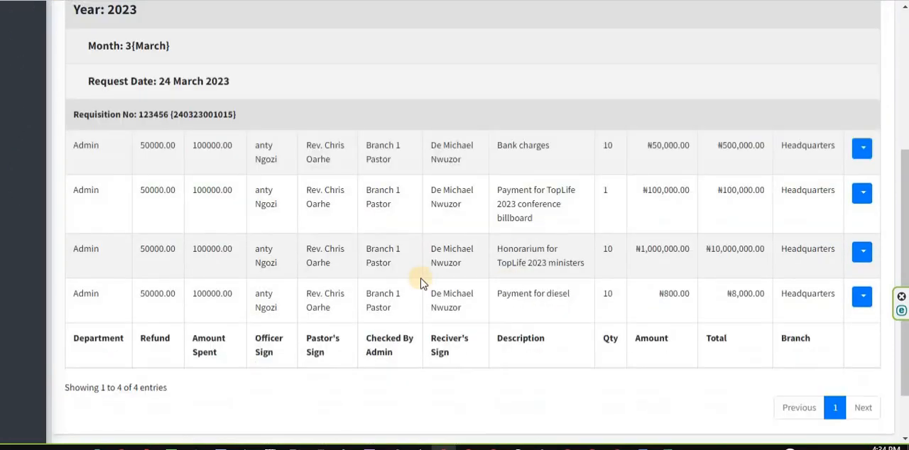
{"action": "scroll", "coordinate": [398, 246], "scroll_direction": "up", "scroll_amount": 2}
{"action": "scroll", "coordinate": [398, 246], "scroll_direction": "down", "scroll_amount": 1}
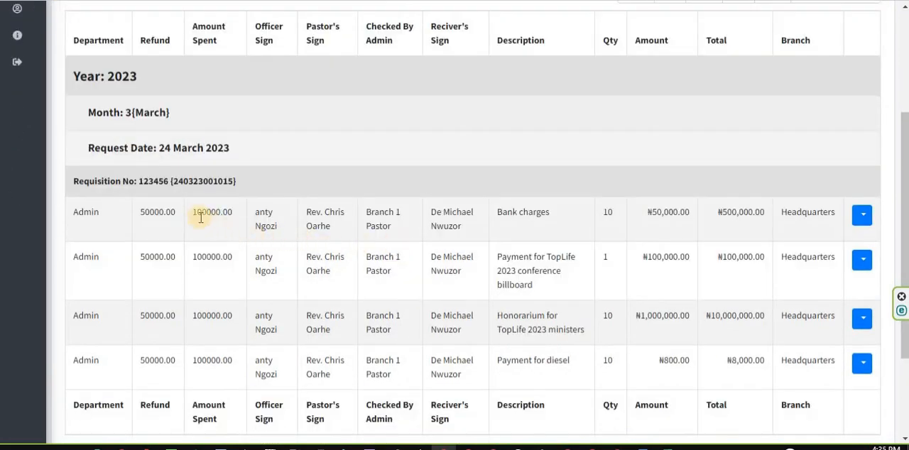
{"action": "scroll", "coordinate": [199, 218], "scroll_direction": "up", "scroll_amount": 1}
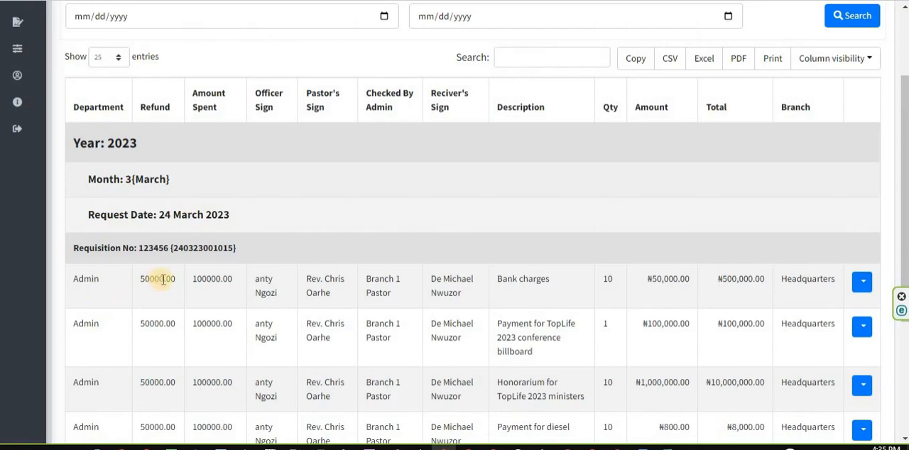
{"action": "scroll", "coordinate": [163, 280], "scroll_direction": "down", "scroll_amount": 2}
{"action": "scroll", "coordinate": [158, 286], "scroll_direction": "up", "scroll_amount": 2}
{"action": "scroll", "coordinate": [167, 316], "scroll_direction": "down", "scroll_amount": 1}
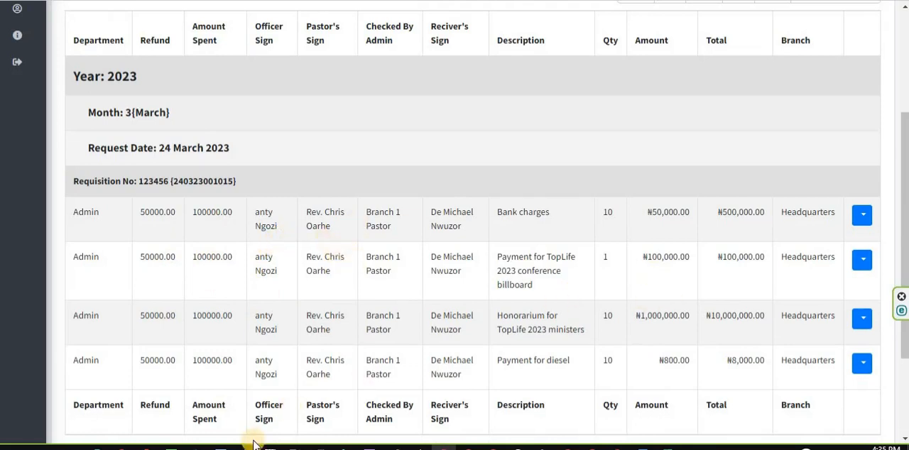
Switch to IrfanView to examine the paper overhead requisition form, and return to the payments table
{"action": "mouse_move", "coordinate": [246, 447]}
{"action": "left_click", "coordinate": [292, 409]}
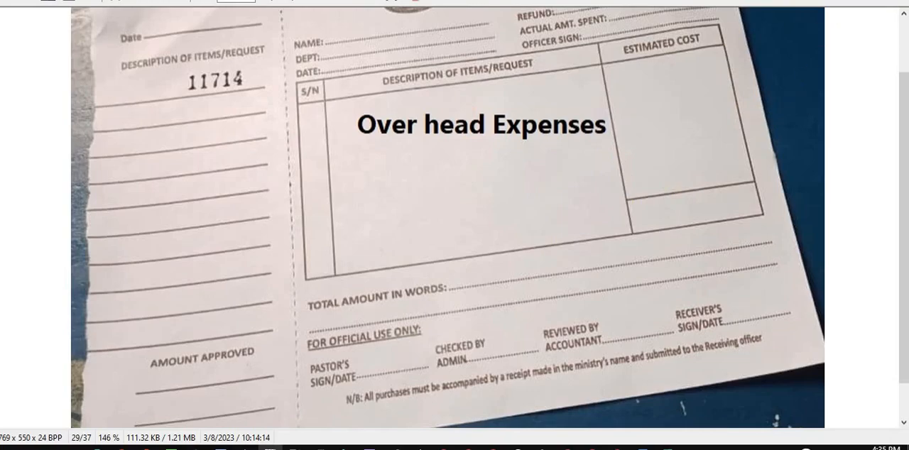
{"action": "key", "text": "alt+Tab"}
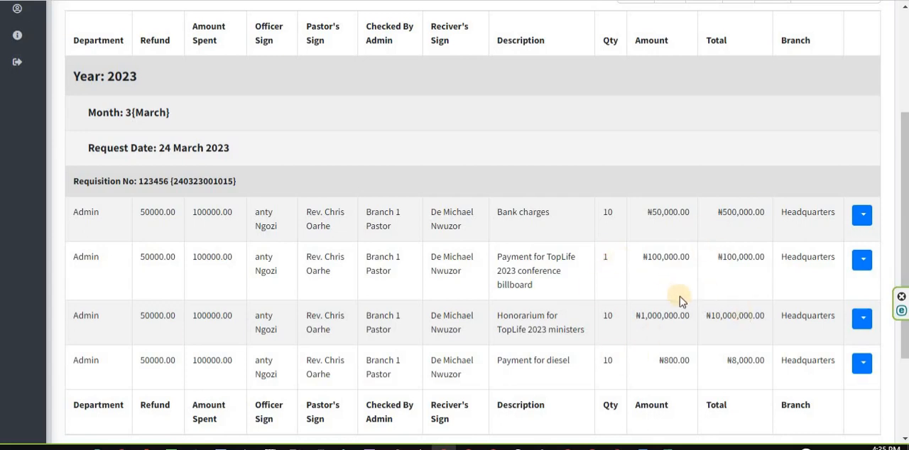
Highlight the two requisition numbers in the group heading and view the requisition form of the Bank charges entry
{"action": "left_click_drag", "start_coordinate": [173, 181], "coordinate": [236, 182]}
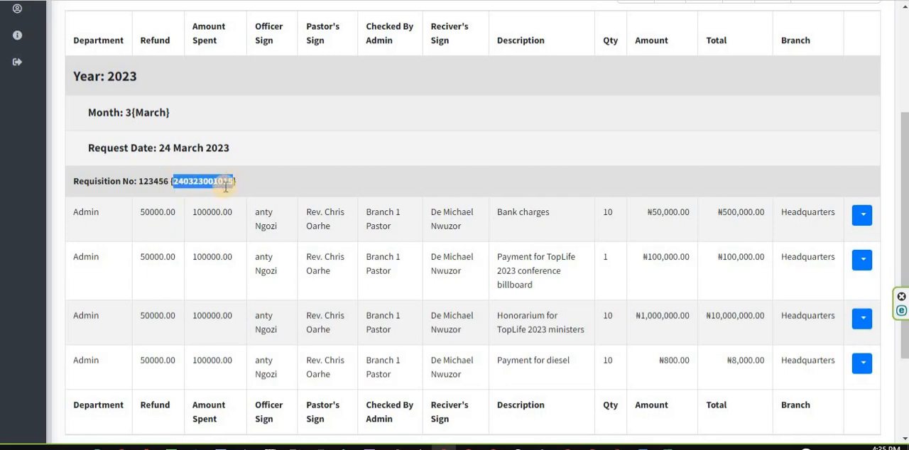
{"action": "double_click", "coordinate": [153, 181]}
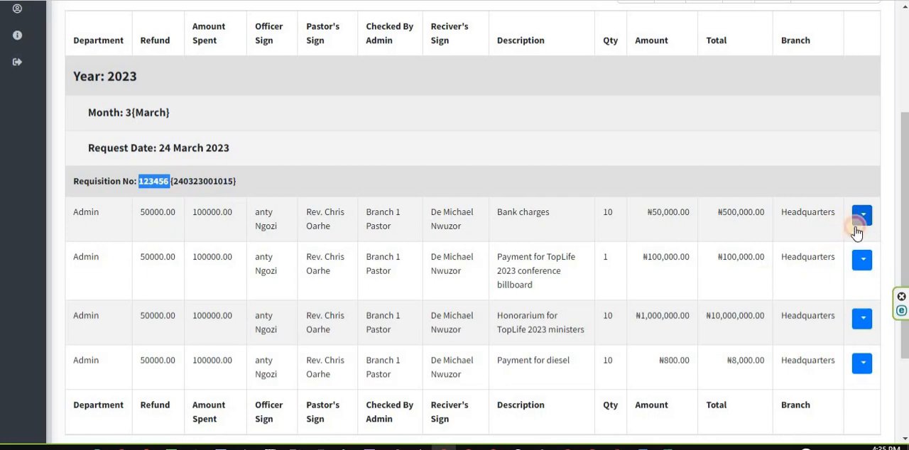
{"action": "left_click", "coordinate": [862, 217]}
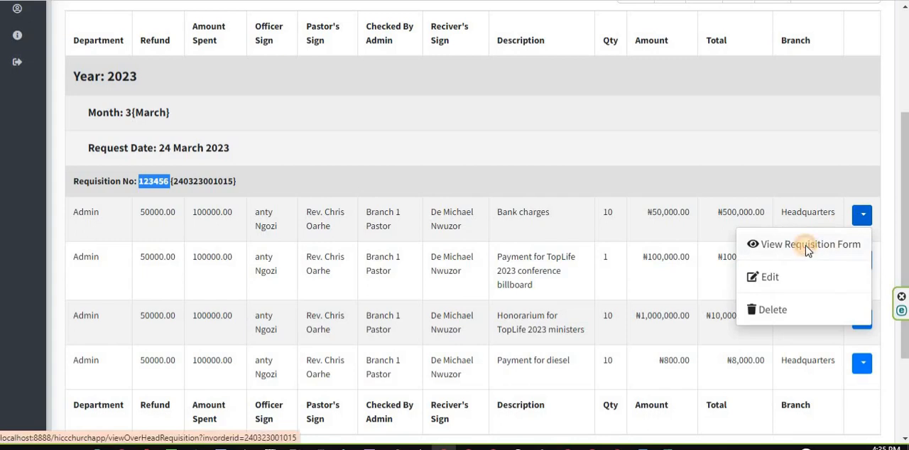
{"action": "left_click", "coordinate": [805, 245]}
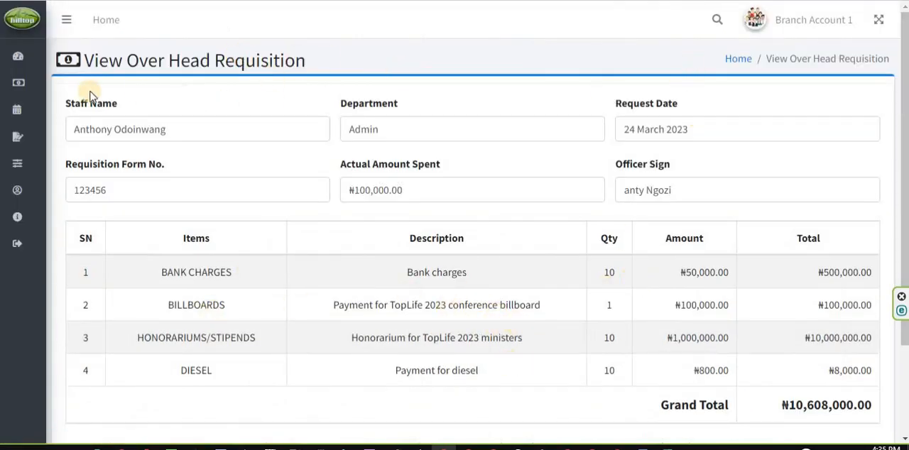
Open a blank Raise OverHead form from the finance expenses
{"action": "mouse_move", "coordinate": [65, 79]}
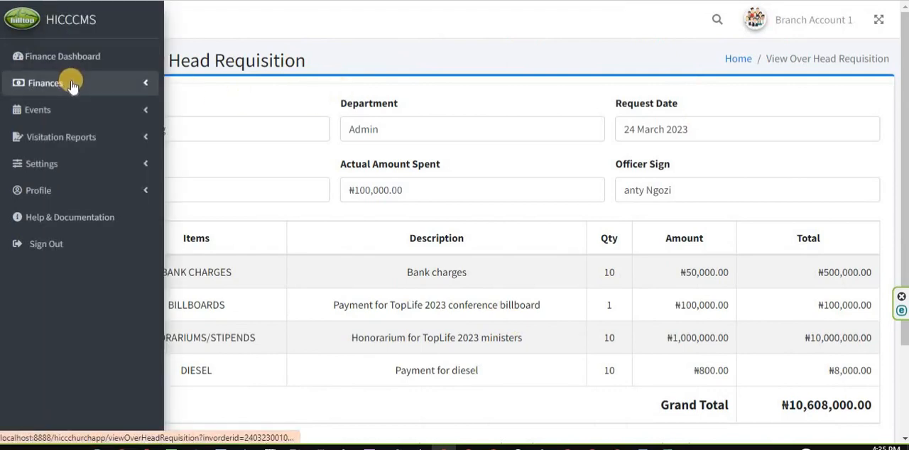
{"action": "left_click", "coordinate": [64, 87]}
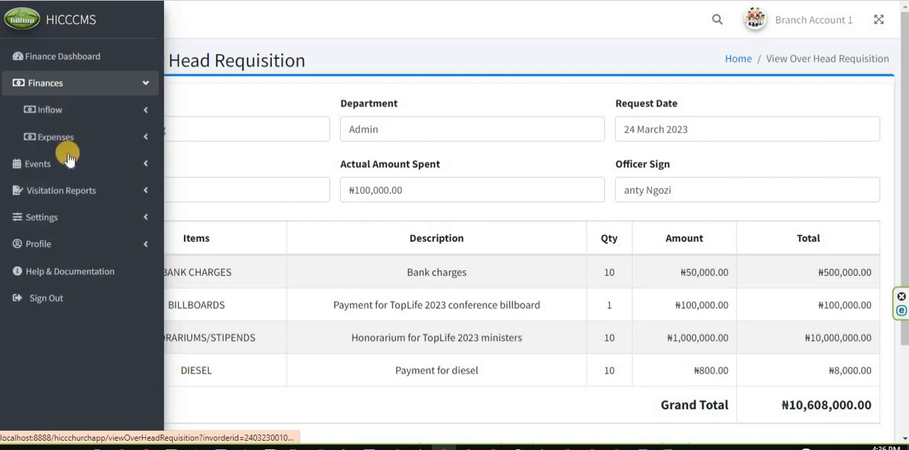
{"action": "left_click", "coordinate": [66, 138]}
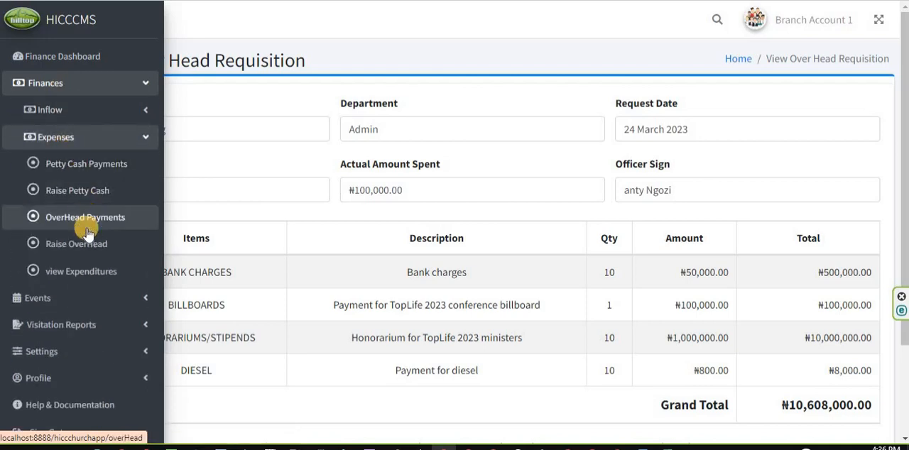
{"action": "left_click", "coordinate": [95, 240]}
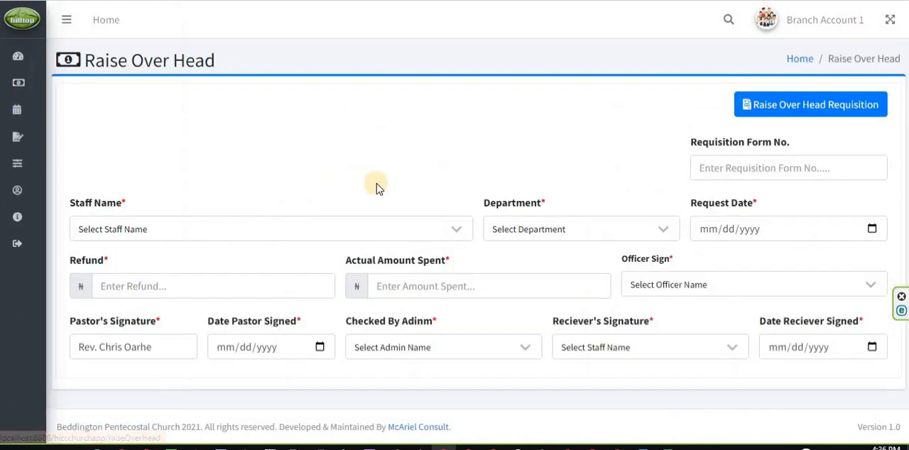
Check the paper requisition form image in IrfanView, and enter 78945 as the requisition form number in the overhead form
{"action": "left_click", "coordinate": [746, 168]}
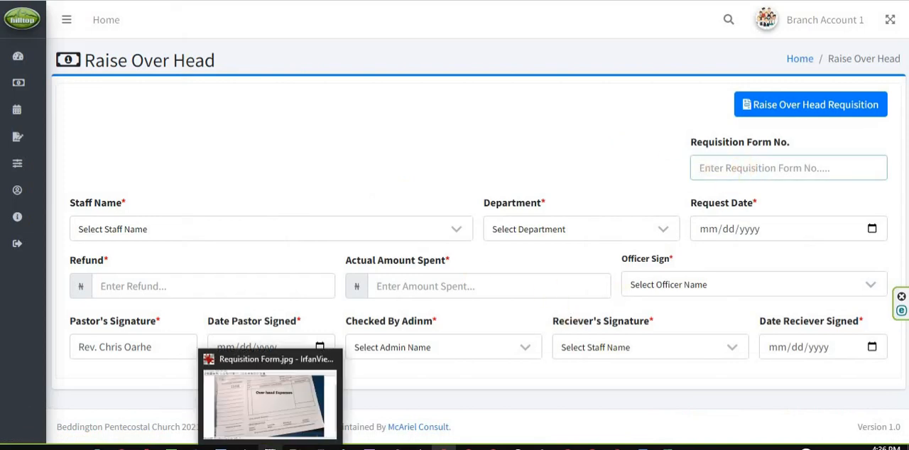
{"action": "left_click", "coordinate": [271, 447]}
{"action": "scroll", "coordinate": [561, 75], "scroll_direction": "up", "scroll_amount": 2}
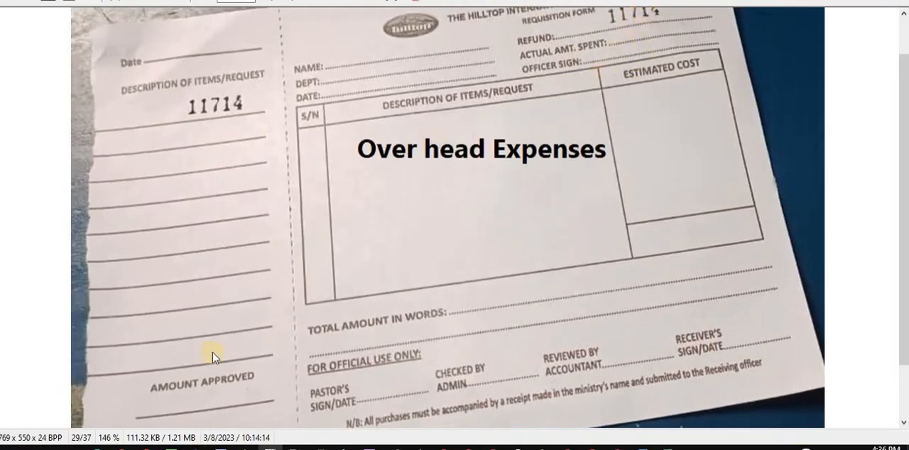
{"action": "scroll", "coordinate": [213, 352], "scroll_direction": "down", "scroll_amount": 1}
{"action": "left_click", "coordinate": [270, 447]}
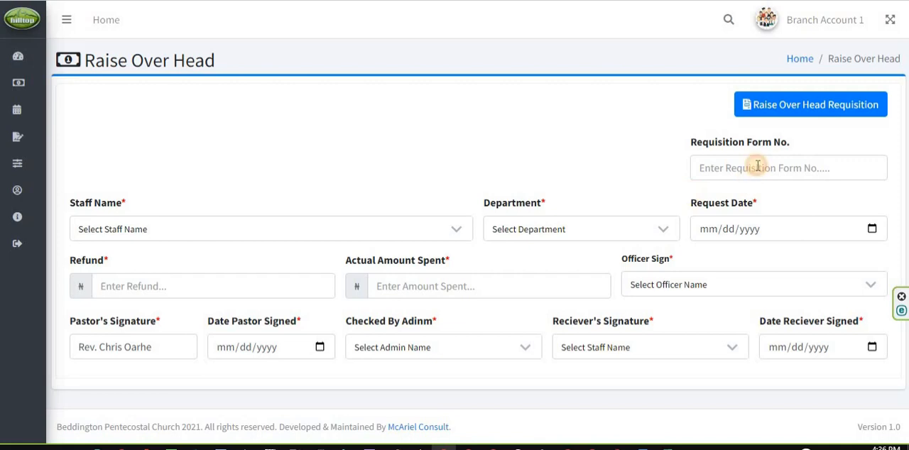
{"action": "left_click", "coordinate": [757, 166]}
{"action": "type", "text": "78945"}
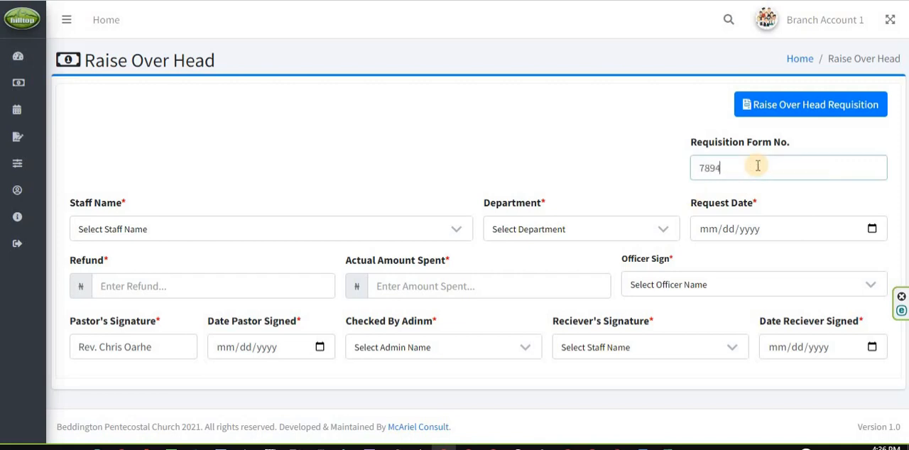
Fill in the request details with a staff member's name, the Attendance department and the request date 03/19/2023
{"action": "left_click", "coordinate": [211, 239]}
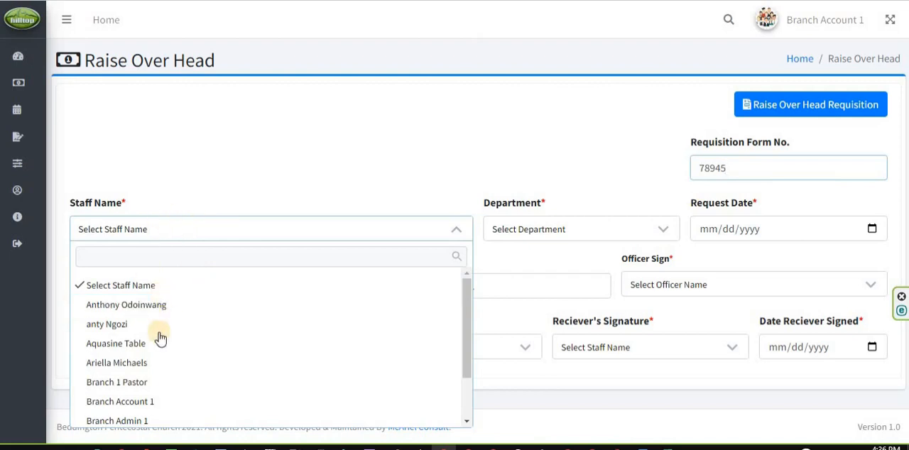
{"action": "left_click", "coordinate": [162, 363]}
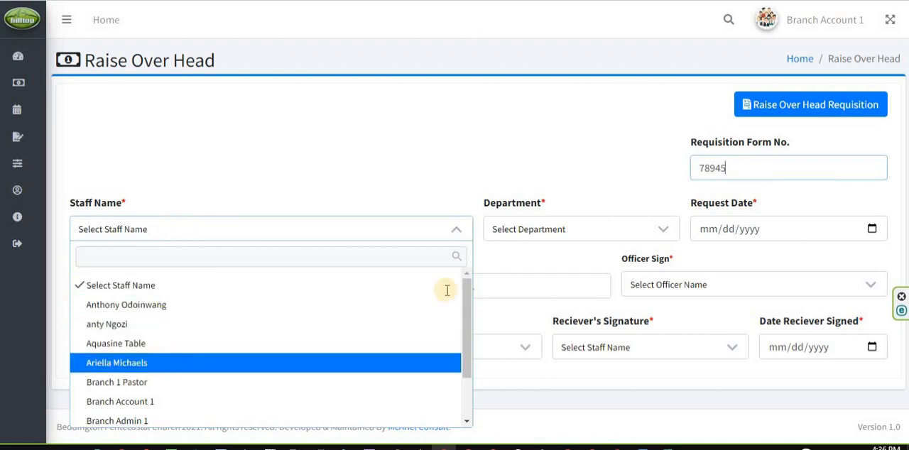
{"action": "left_click", "coordinate": [542, 234]}
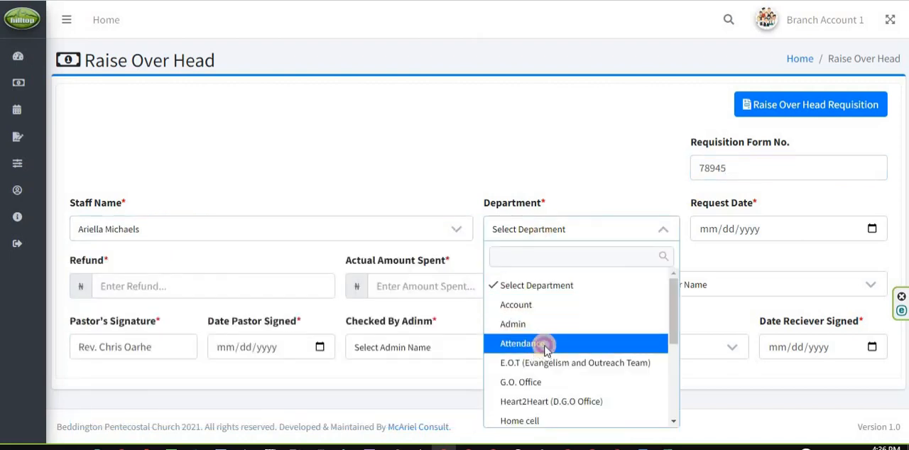
{"action": "left_click", "coordinate": [546, 347]}
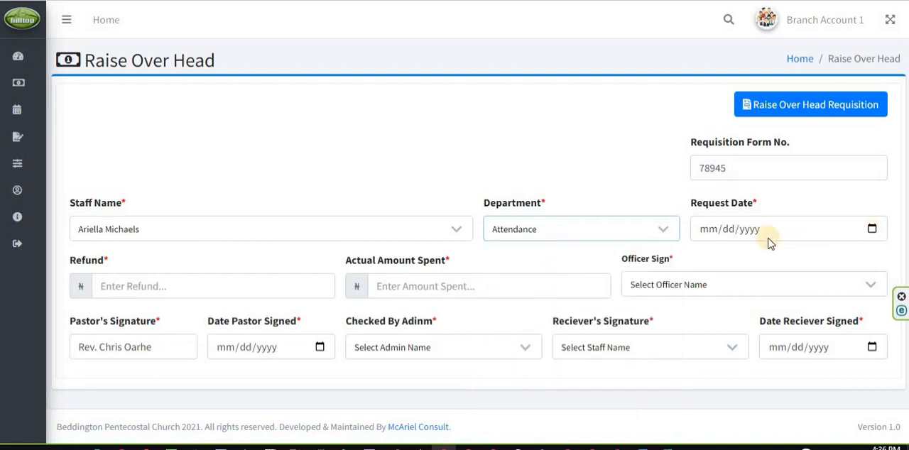
{"action": "left_click", "coordinate": [872, 230]}
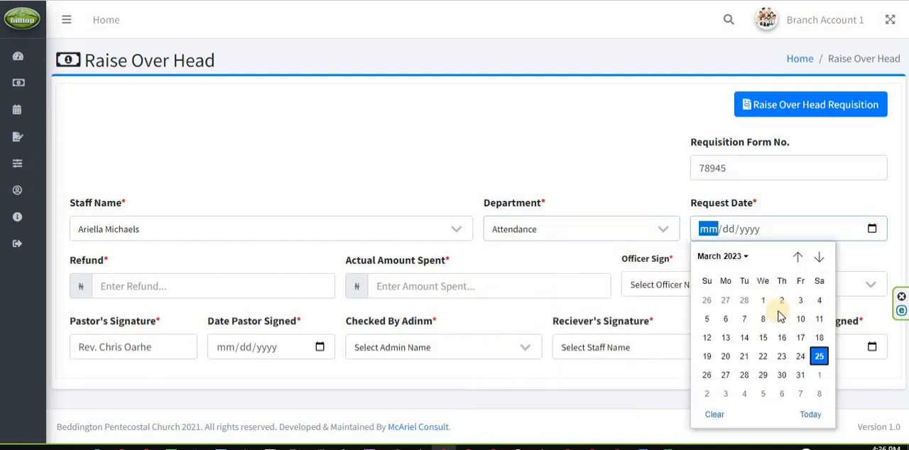
{"action": "left_click", "coordinate": [707, 357]}
Set the refund to 5000 and the actual amount spent to 500000
{"action": "left_click", "coordinate": [213, 286]}
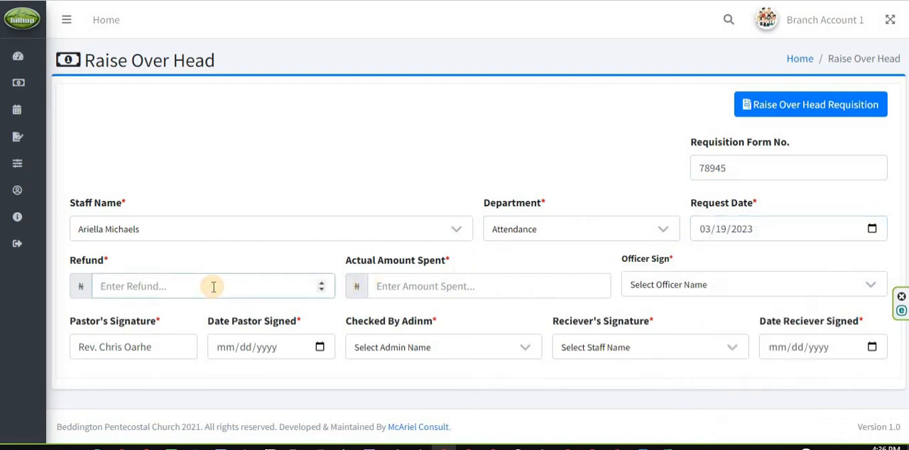
{"action": "type", "text": "5000"}
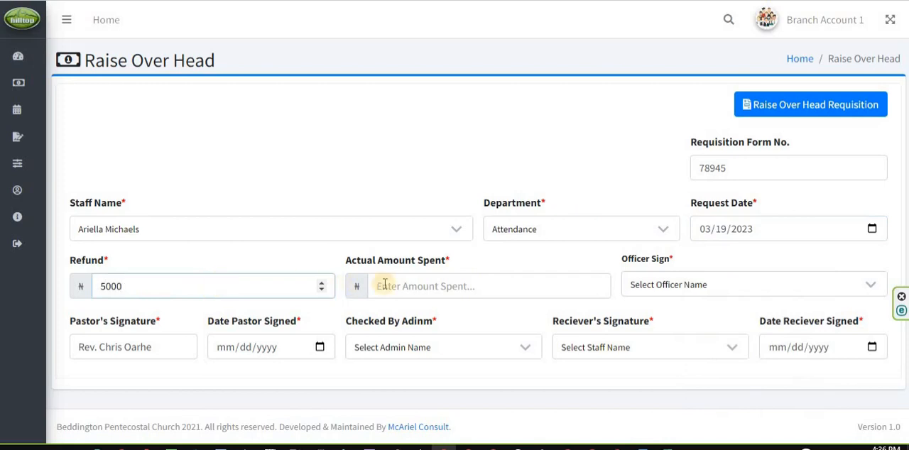
{"action": "left_click", "coordinate": [417, 286]}
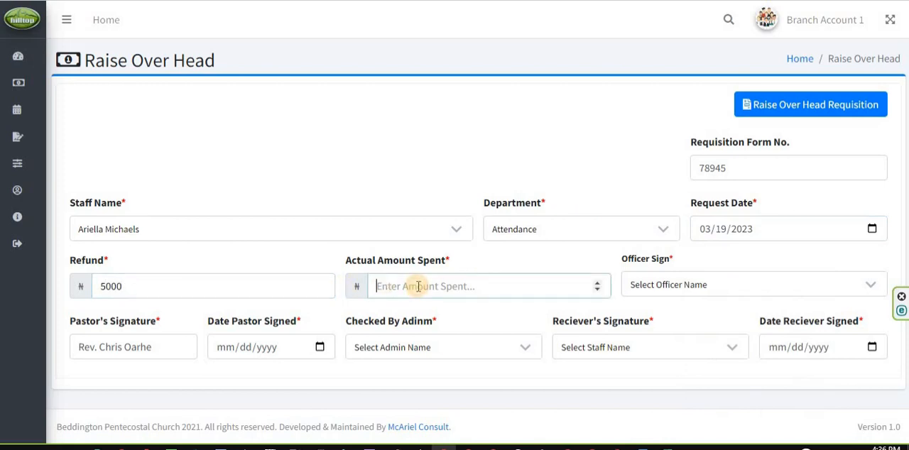
{"action": "type", "text": "50"}
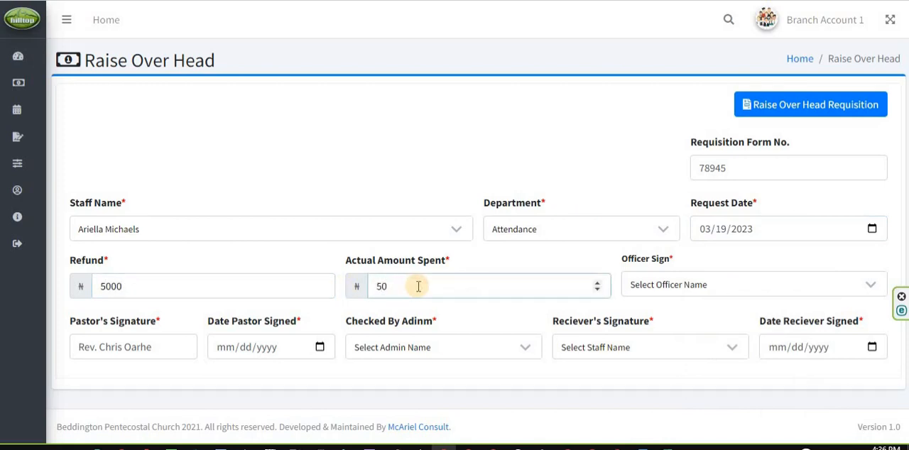
{"action": "type", "text": "0000"}
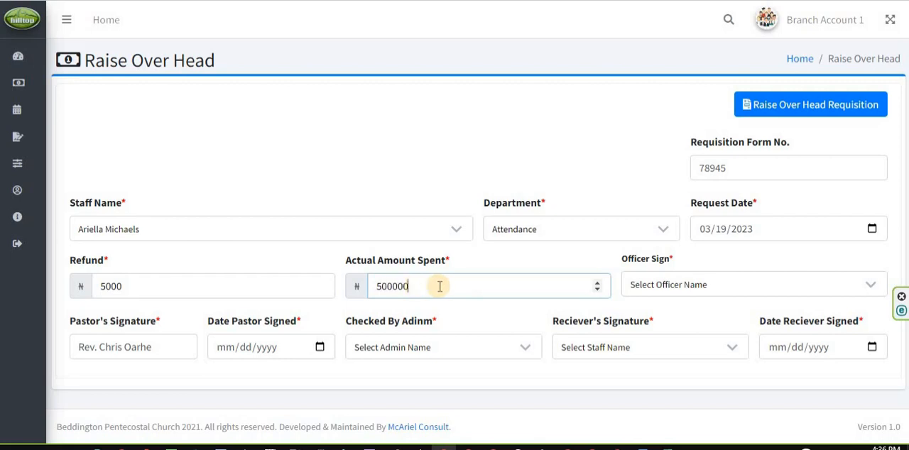
{"action": "left_click_drag", "start_coordinate": [392, 287], "coordinate": [741, 280]}
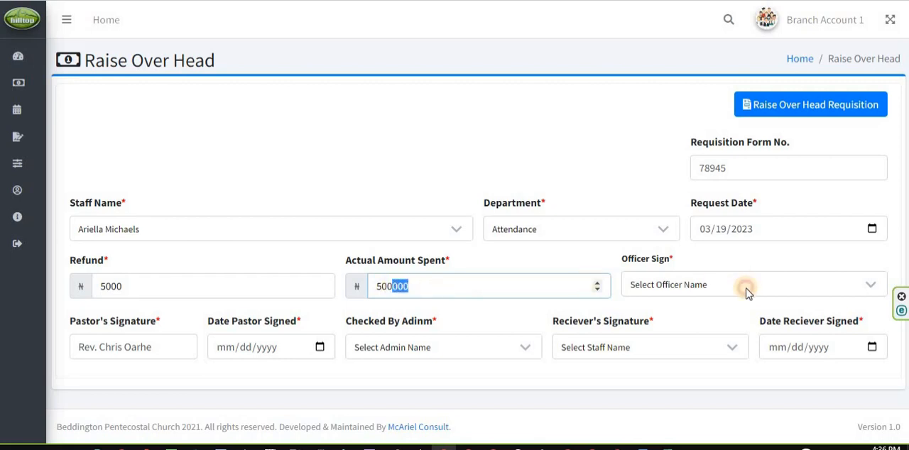
Choose Branch 1 Pastor as the signing officer and set the date the pastor signed to 03/20/2023
{"action": "left_click", "coordinate": [741, 283]}
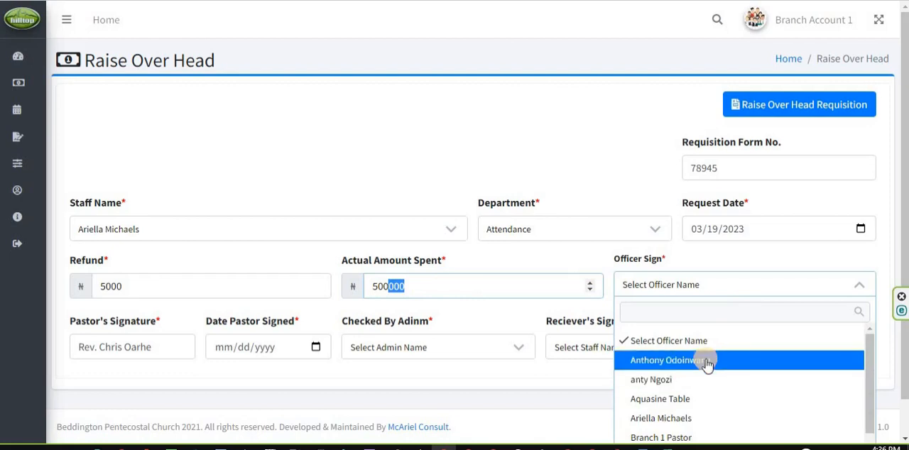
{"action": "left_click", "coordinate": [708, 435]}
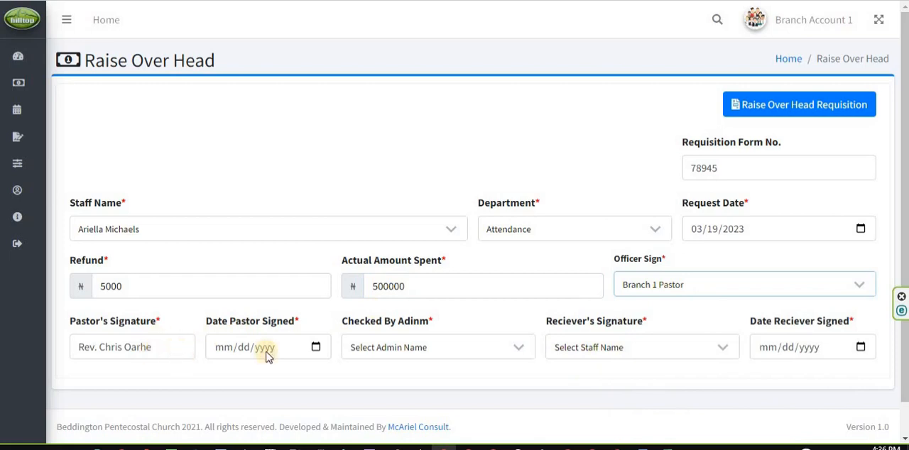
{"action": "left_click", "coordinate": [316, 347]}
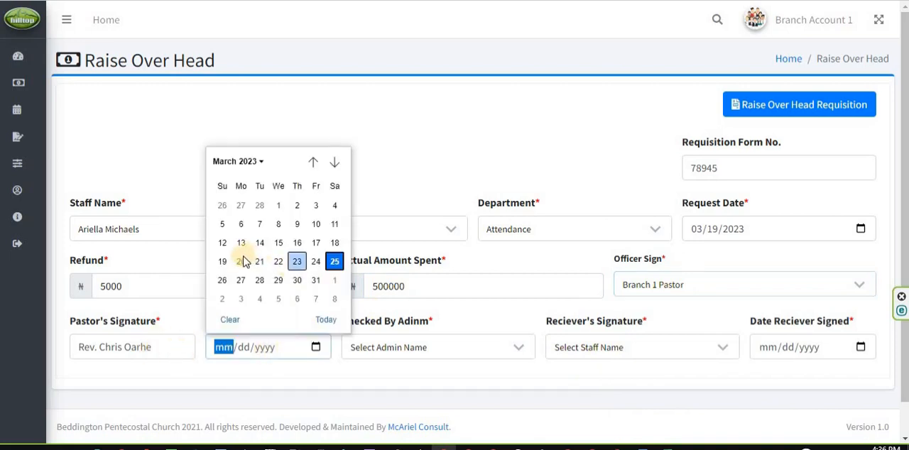
{"action": "left_click", "coordinate": [243, 262]}
Select Branch Admin 1 as the admin who checked the overhead requisition
{"action": "left_click", "coordinate": [454, 351]}
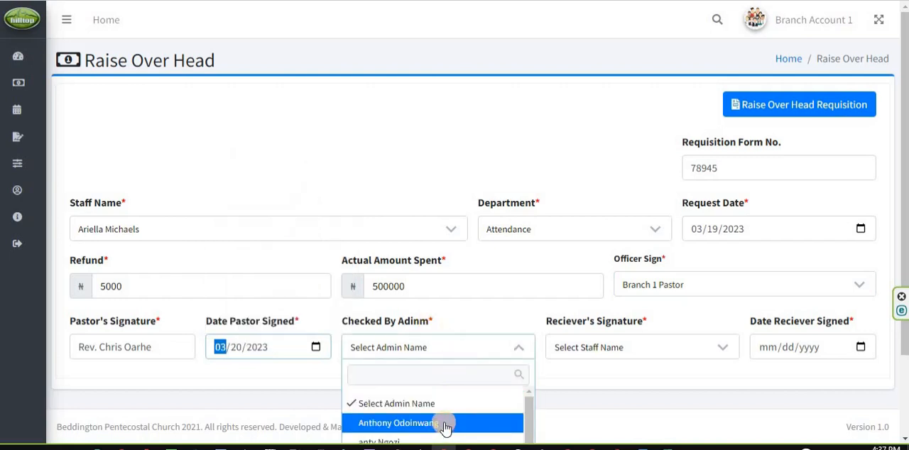
{"action": "scroll", "coordinate": [445, 430], "scroll_direction": "down", "scroll_amount": 1}
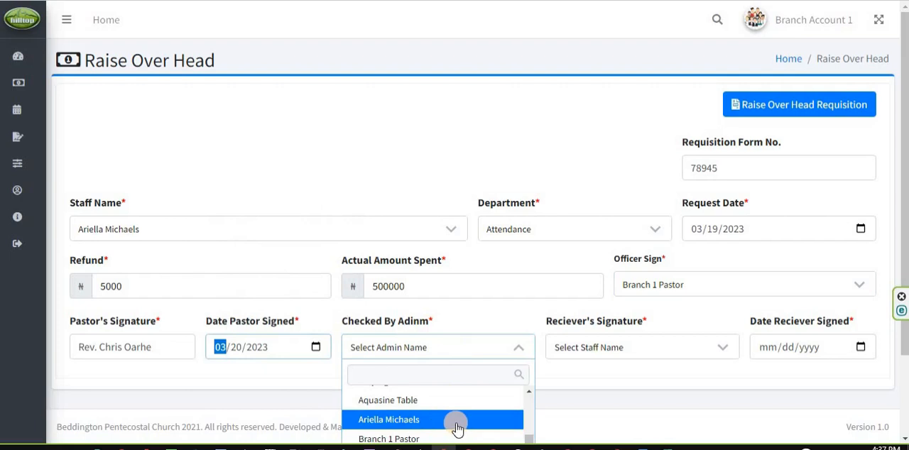
{"action": "scroll", "coordinate": [444, 416], "scroll_direction": "up", "scroll_amount": 1}
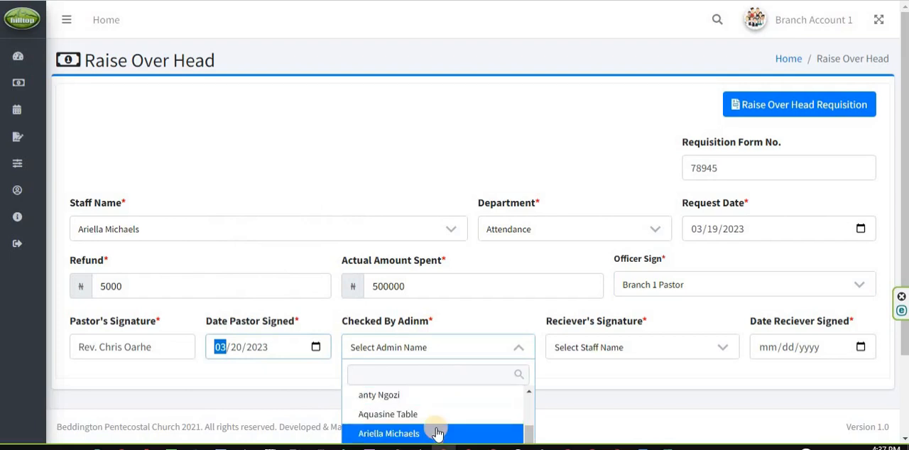
{"action": "scroll", "coordinate": [435, 432], "scroll_direction": "down", "scroll_amount": 1}
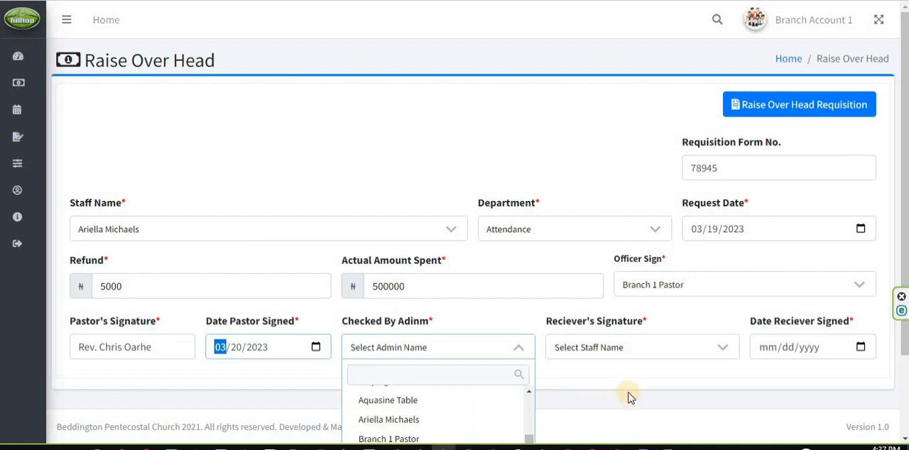
{"action": "scroll", "coordinate": [630, 396], "scroll_direction": "down", "scroll_amount": 2}
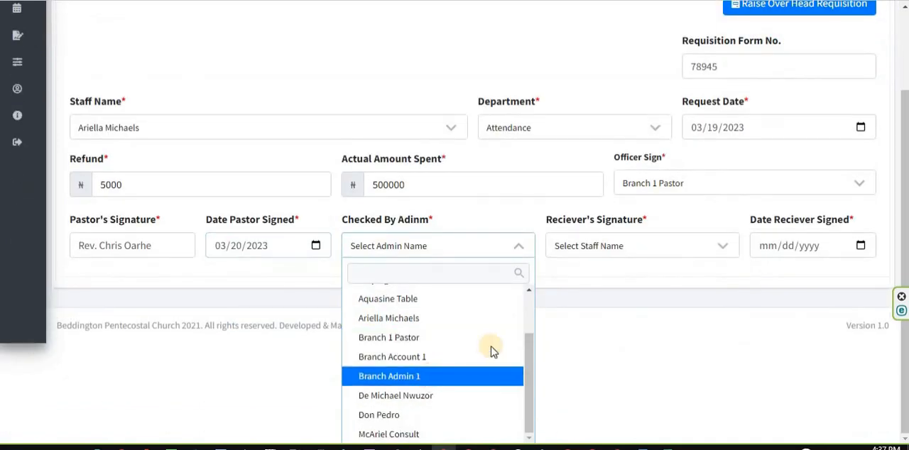
{"action": "left_click", "coordinate": [428, 381]}
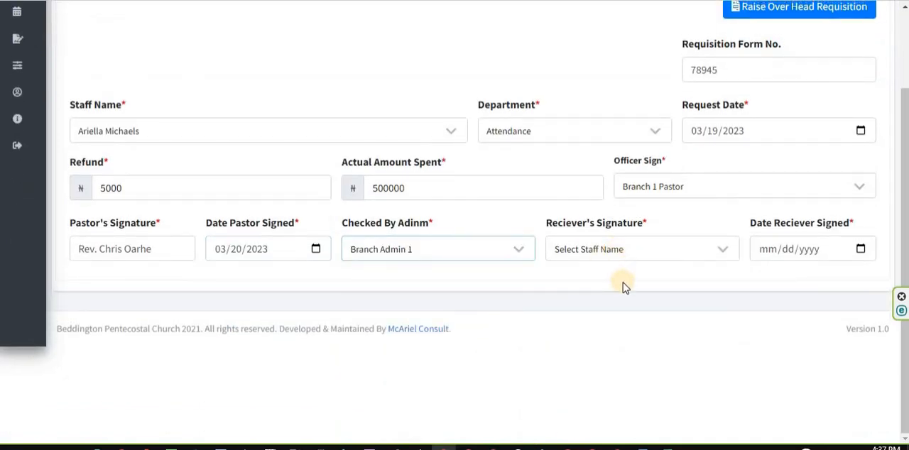
Choose a staff member for the receiver's signature and set the date the receiver signed to 03/21/2023
{"action": "scroll", "coordinate": [642, 305], "scroll_direction": "up", "scroll_amount": 2}
{"action": "left_click", "coordinate": [643, 317]}
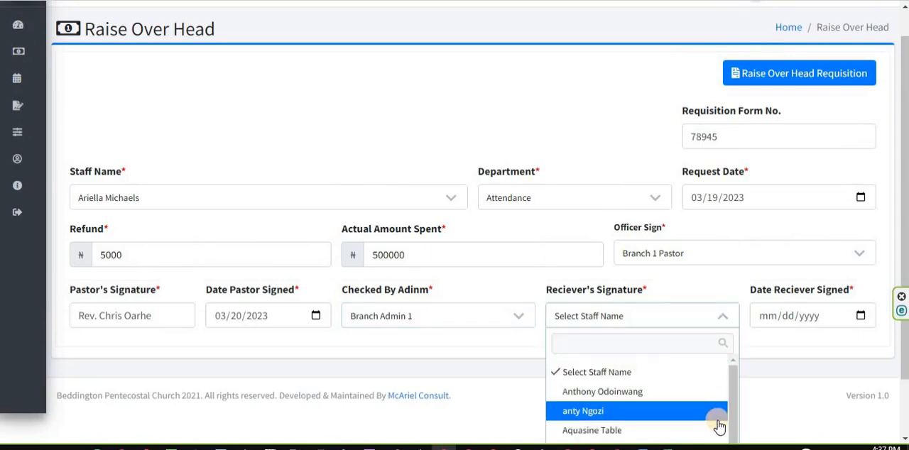
{"action": "scroll", "coordinate": [718, 424], "scroll_direction": "down", "scroll_amount": 1}
{"action": "scroll", "coordinate": [653, 416], "scroll_direction": "down", "scroll_amount": 1}
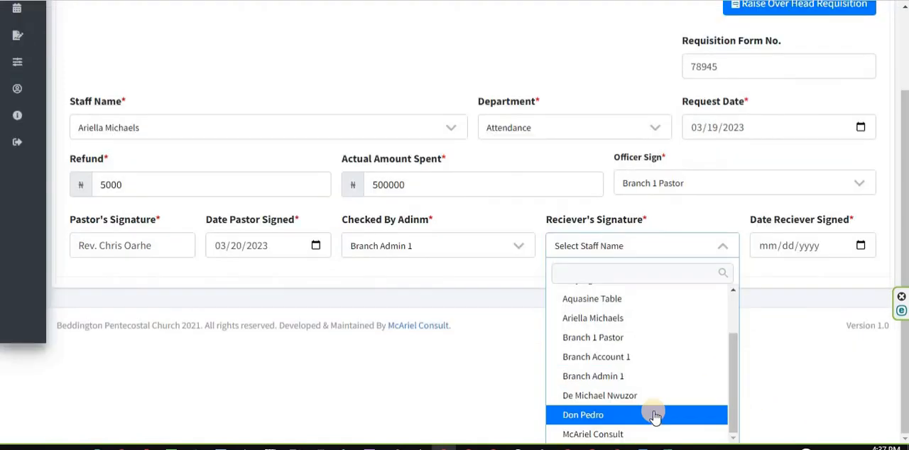
{"action": "left_click", "coordinate": [652, 410]}
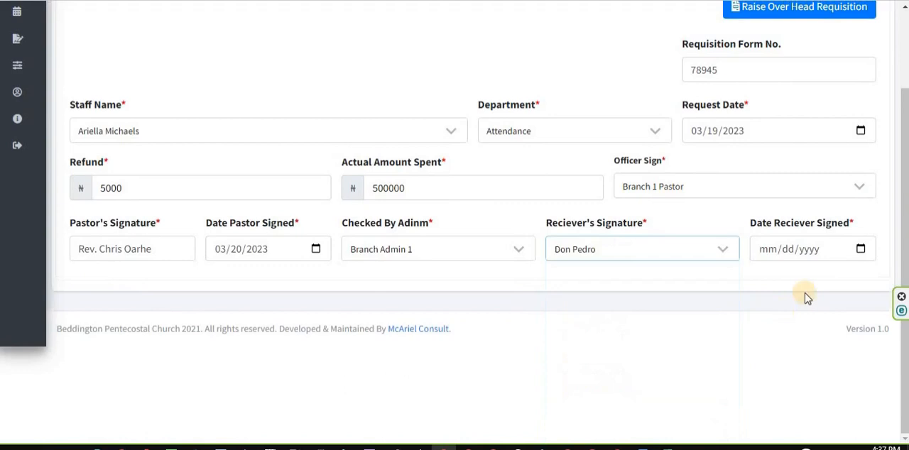
{"action": "left_click", "coordinate": [859, 252]}
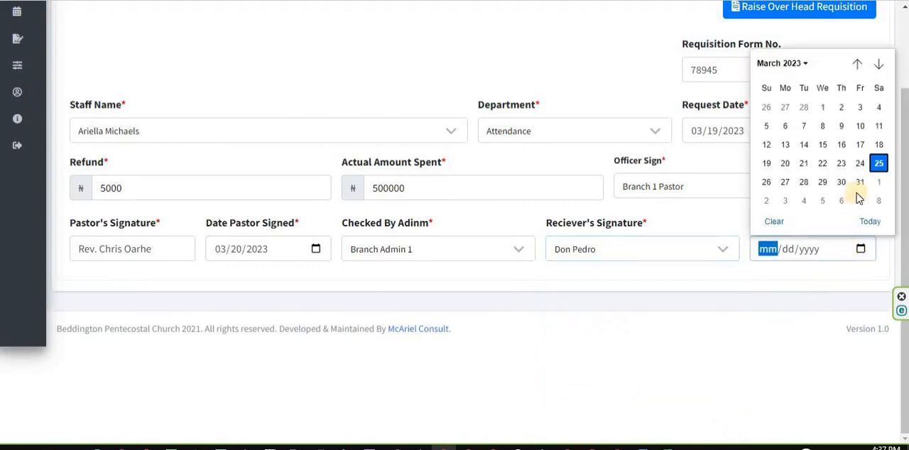
{"action": "left_click", "coordinate": [804, 164]}
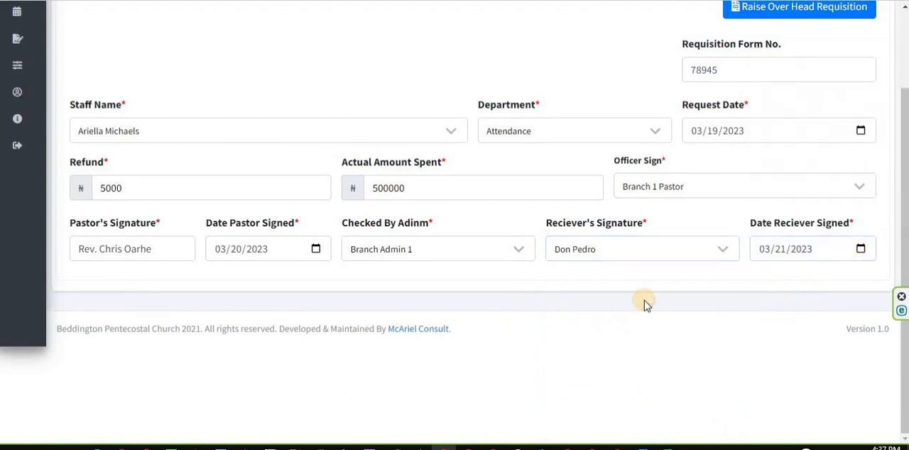
Look over the completed overhead form and submit the requisition
{"action": "scroll", "coordinate": [644, 301], "scroll_direction": "up", "scroll_amount": 2}
{"action": "scroll", "coordinate": [644, 300], "scroll_direction": "down", "scroll_amount": 2}
{"action": "scroll", "coordinate": [644, 300], "scroll_direction": "up", "scroll_amount": 2}
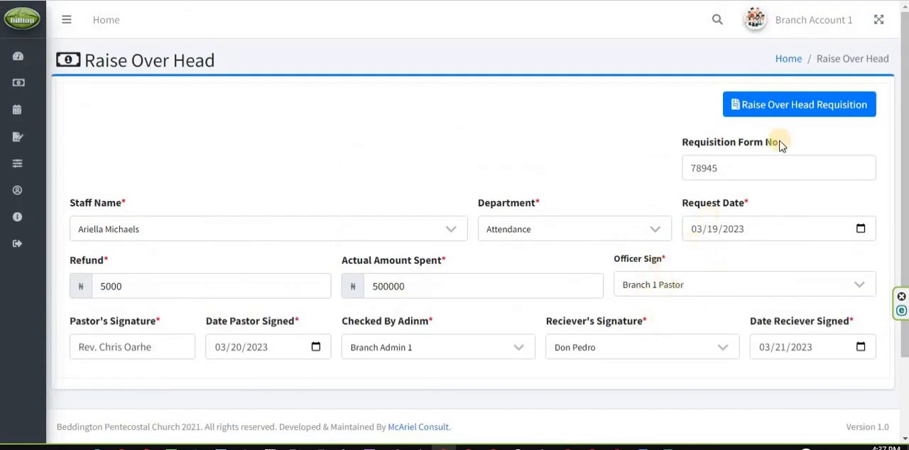
{"action": "left_click", "coordinate": [805, 108]}
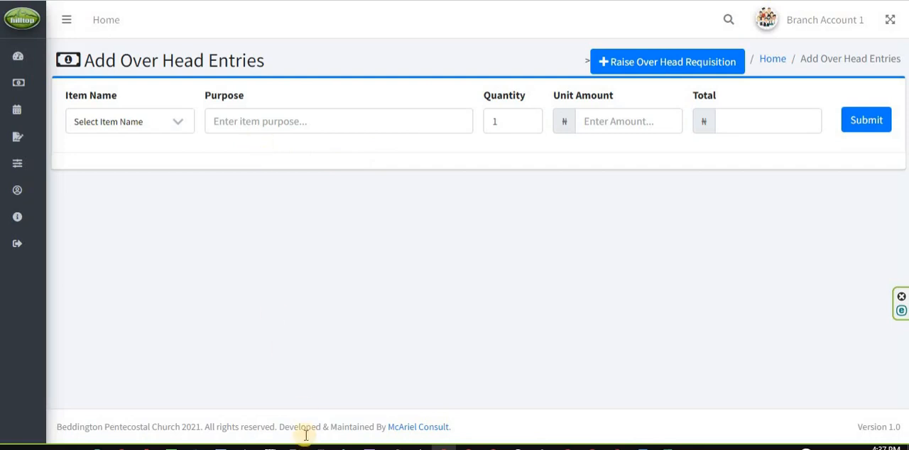
Check the item description and estimated cost sections of the paper requisition form in IrfanView, and return to the overhead entries page
{"action": "left_click", "coordinate": [272, 419]}
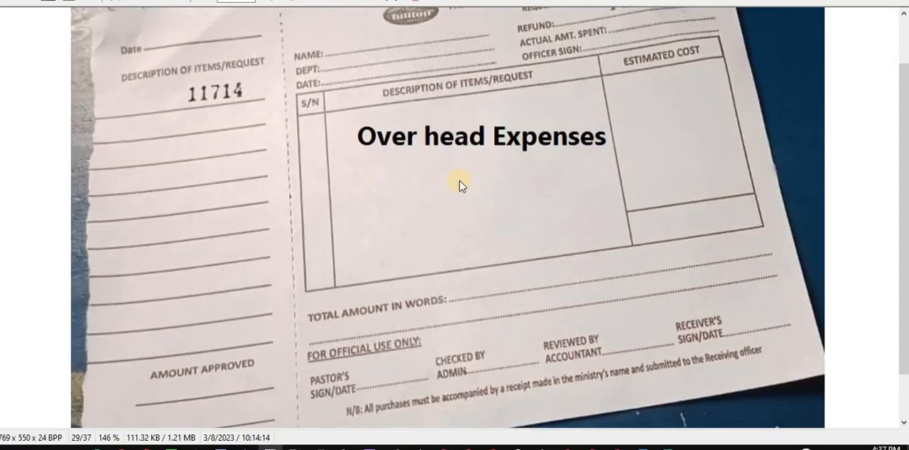
{"action": "scroll", "coordinate": [501, 113], "scroll_direction": "down", "scroll_amount": 1}
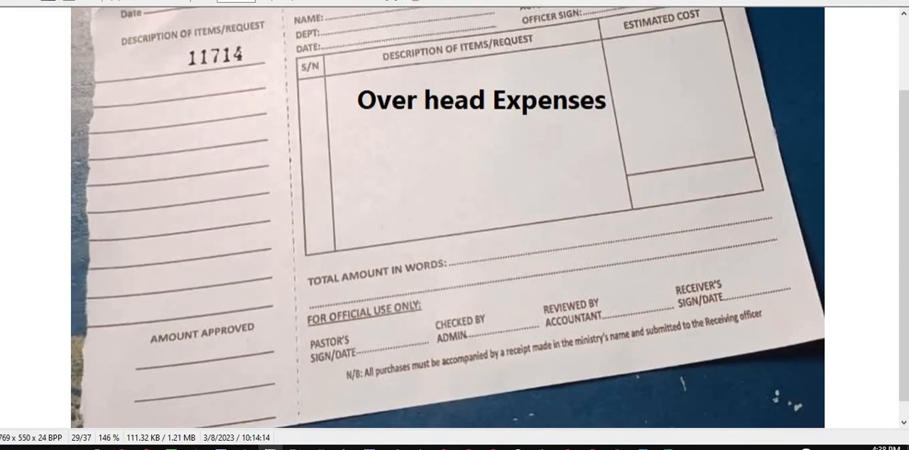
{"action": "key", "text": "alt+Tab"}
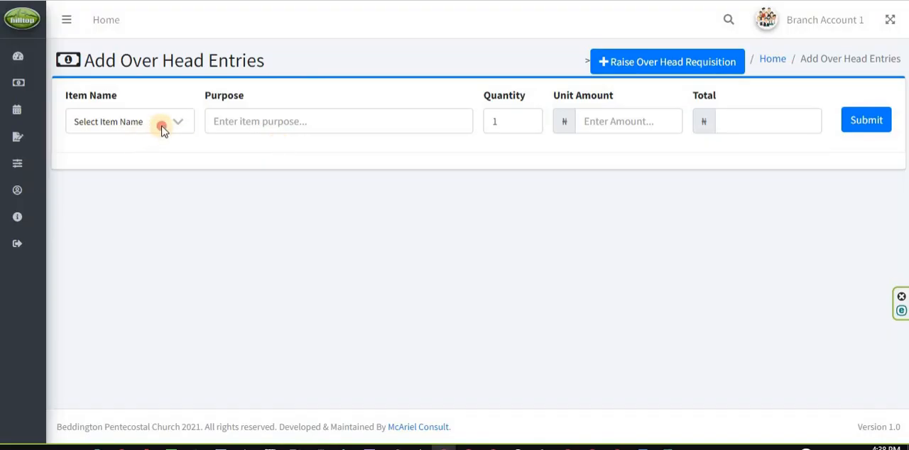
Choose BANK CHARGES as the item of the first overhead entry and enter the purpose "Payment for bank charges"
{"action": "left_click", "coordinate": [161, 131]}
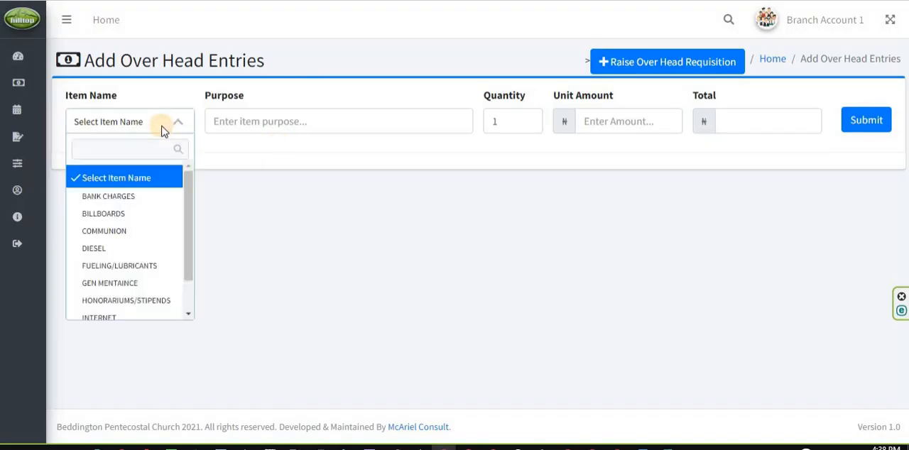
{"action": "left_click", "coordinate": [136, 196]}
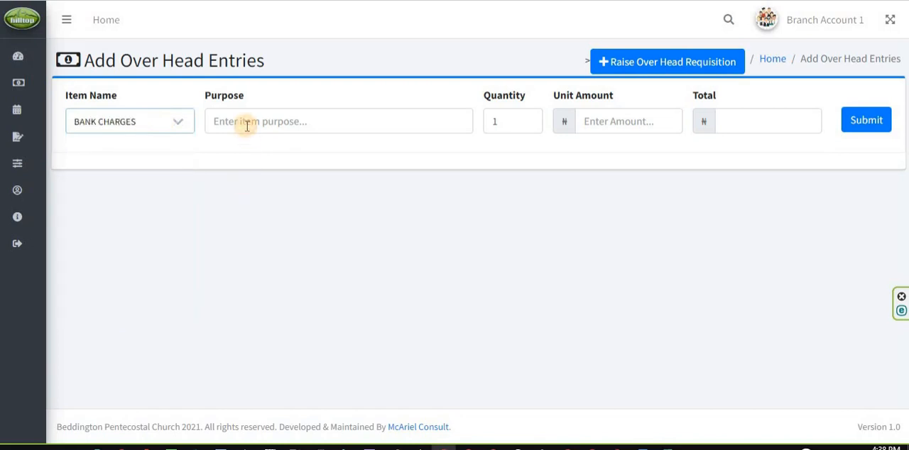
{"action": "left_click", "coordinate": [247, 125]}
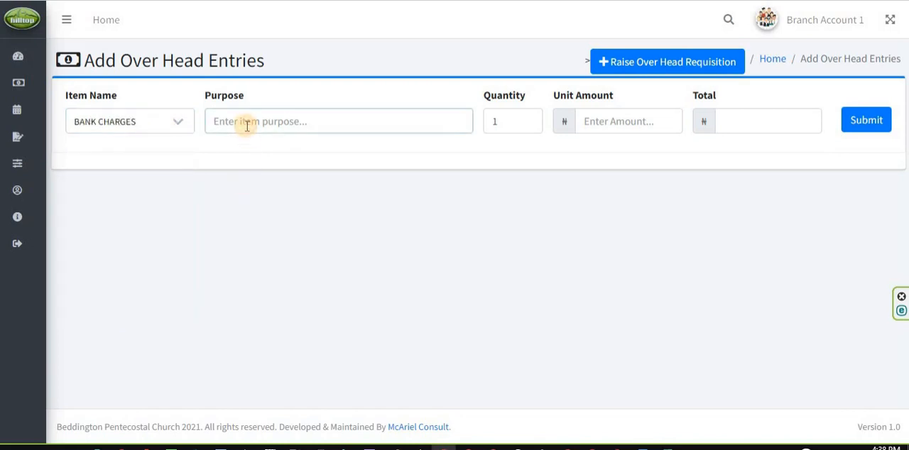
{"action": "type", "text": "Payme"}
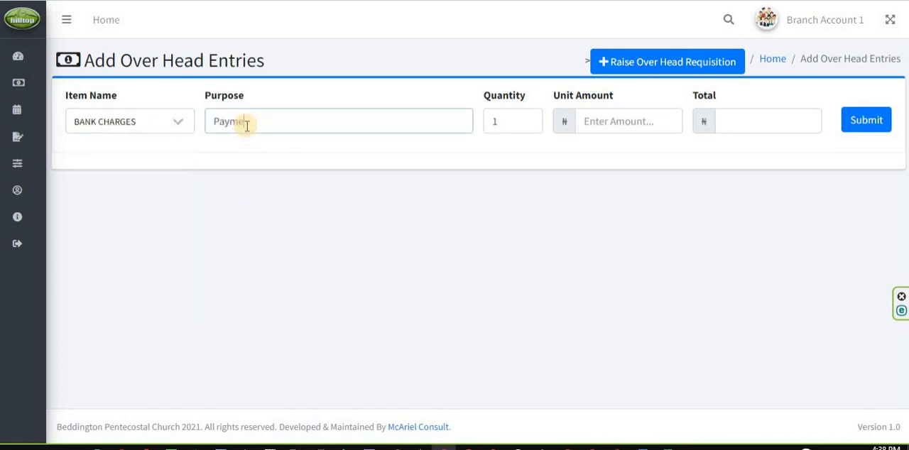
{"action": "type", "text": "nt for bank charges"}
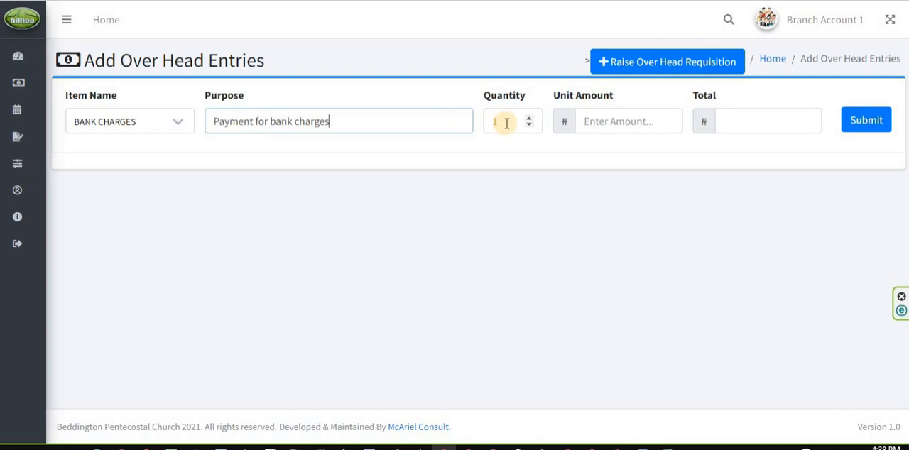
Set the bank charges unit amount to 10000, fill in its total, and submit the entry
{"action": "left_click", "coordinate": [592, 121]}
{"action": "type", "text": "10000"}
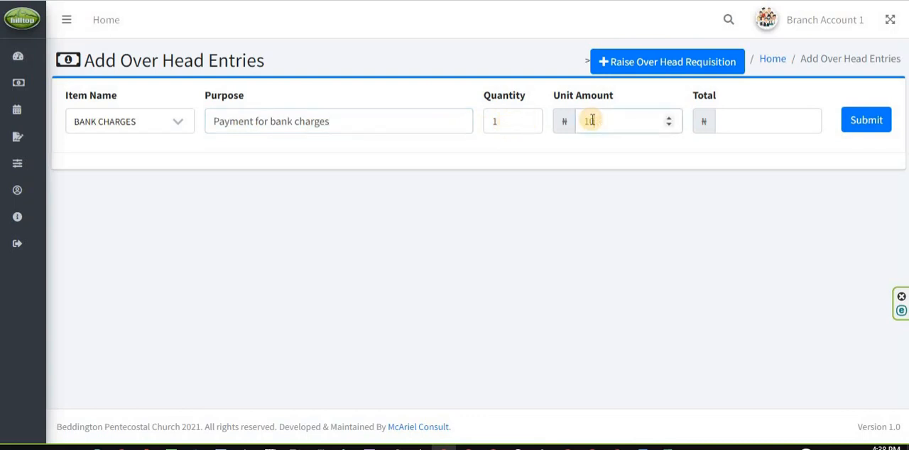
{"action": "left_click", "coordinate": [758, 119]}
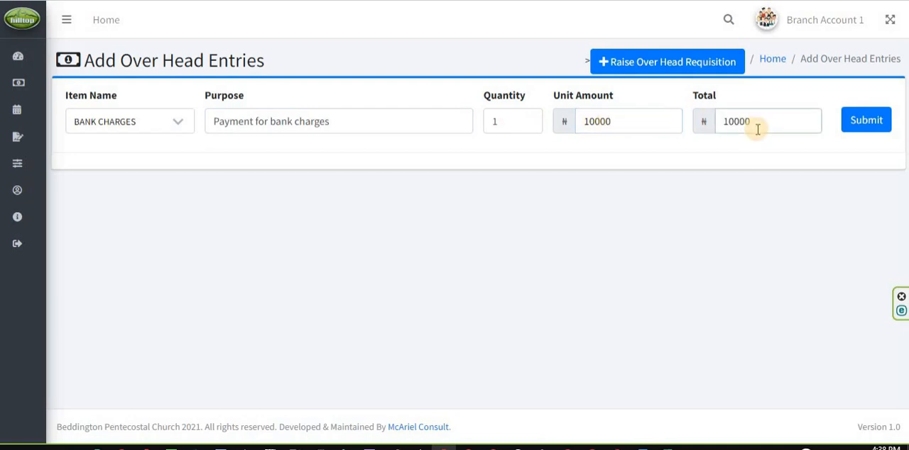
{"action": "left_click", "coordinate": [867, 122]}
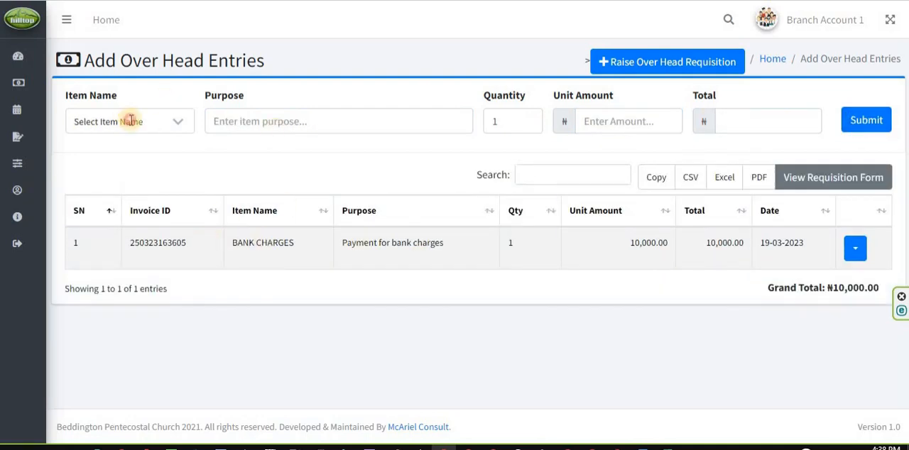
Choose BILLBOARDS as the item of the second overhead entry and enter the purpose "Payment for billboard"
{"action": "left_click", "coordinate": [127, 121]}
{"action": "left_click", "coordinate": [113, 214]}
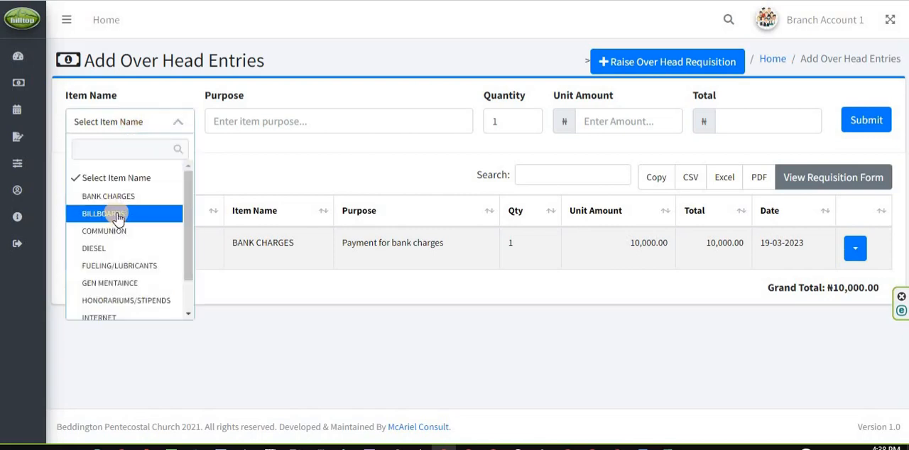
{"action": "left_click", "coordinate": [277, 120]}
{"action": "type", "text": "Pa"}
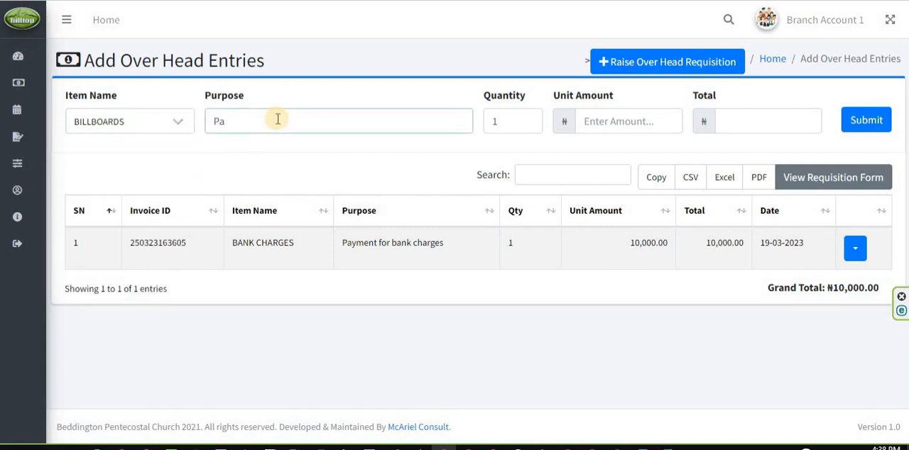
{"action": "type", "text": "ument for bill board"}
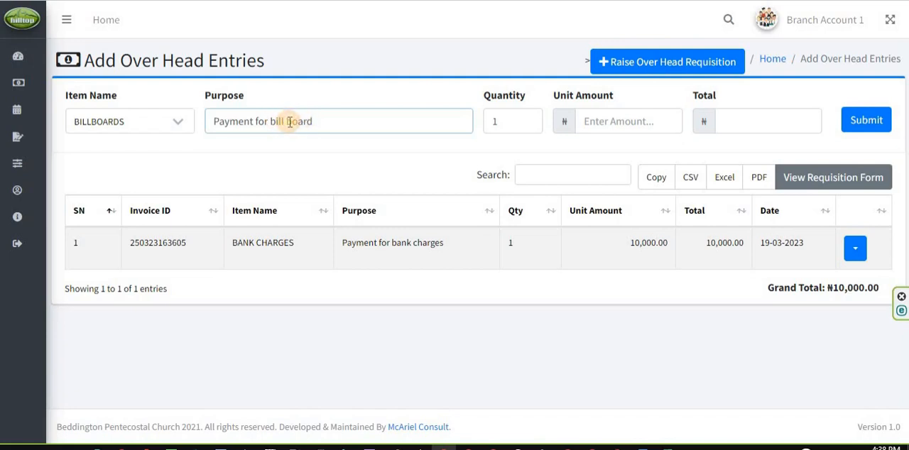
{"action": "left_click", "coordinate": [288, 121]}
{"action": "key", "text": "BackSpace"}
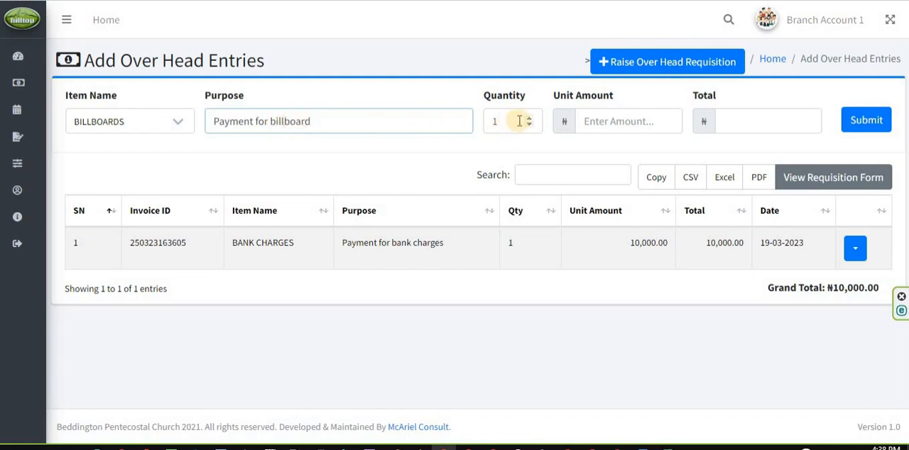
Set the billboard entry's quantity to 3 and unit amount to 50000, and submit it
{"action": "left_click", "coordinate": [529, 118]}
{"action": "left_click", "coordinate": [529, 118]}
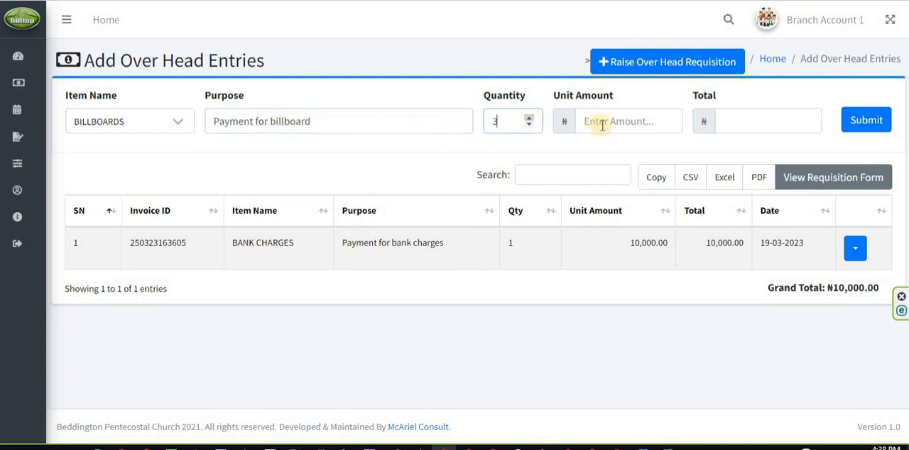
{"action": "left_click", "coordinate": [602, 125]}
{"action": "type", "text": "50"}
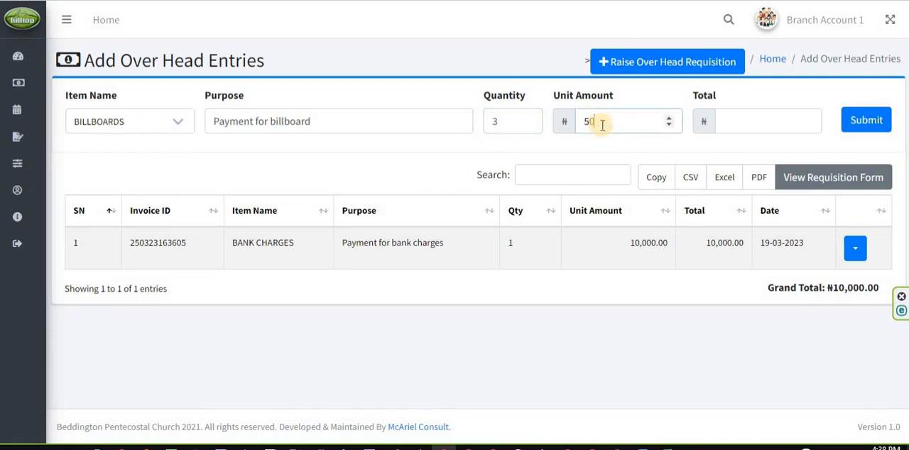
{"action": "type", "text": "000"}
{"action": "left_click", "coordinate": [868, 125]}
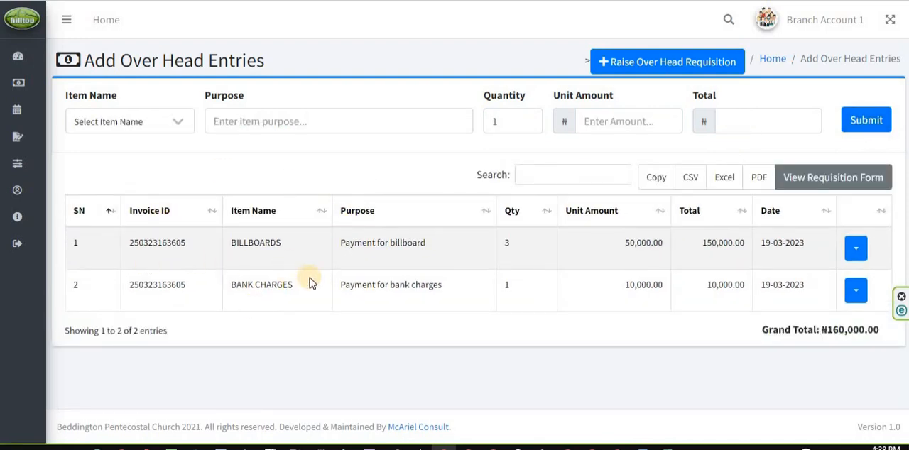
Choose COMMUNION as the item of the third overhead entry and enter the purpose "Purchase of communion items"
{"action": "left_click", "coordinate": [170, 128]}
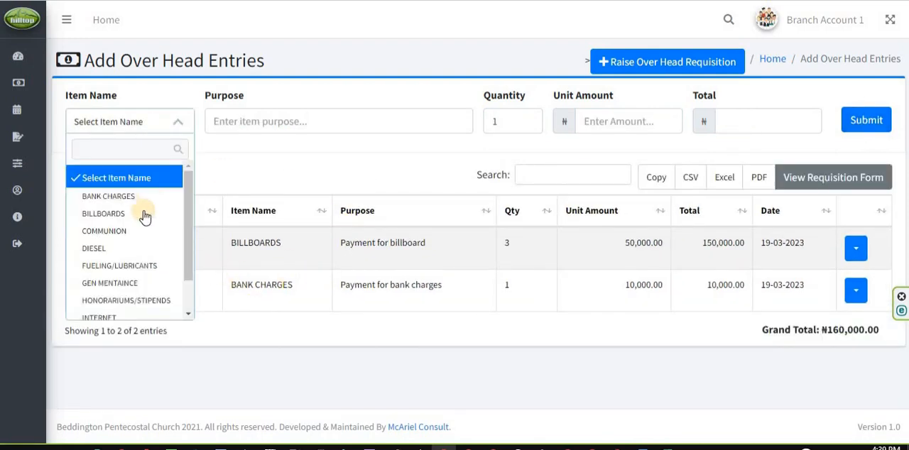
{"action": "left_click", "coordinate": [134, 240]}
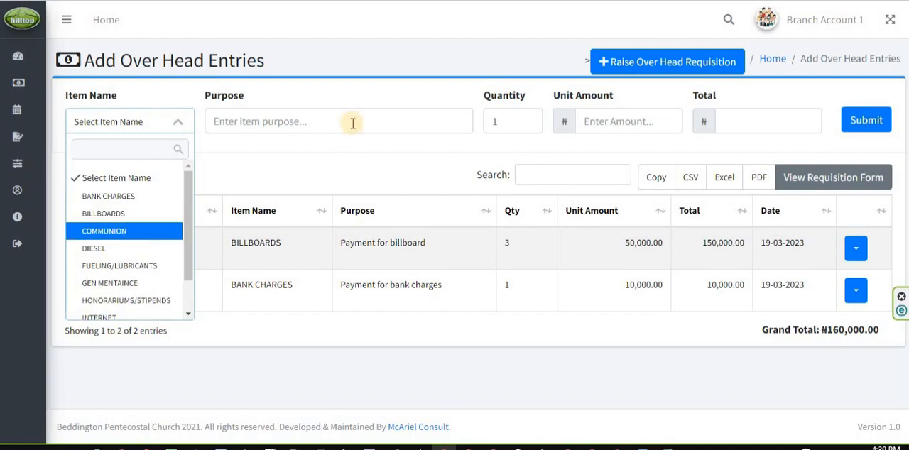
{"action": "left_click", "coordinate": [341, 121]}
{"action": "type", "text": "P"}
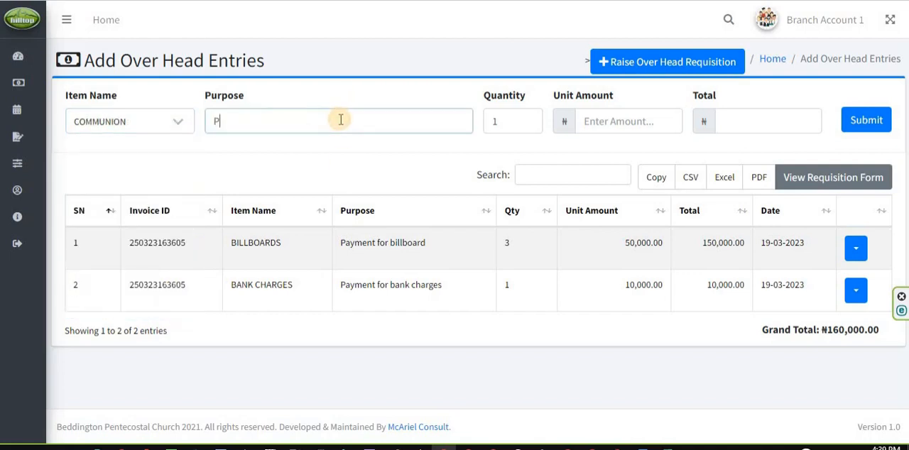
{"action": "type", "text": "urchase of commu"}
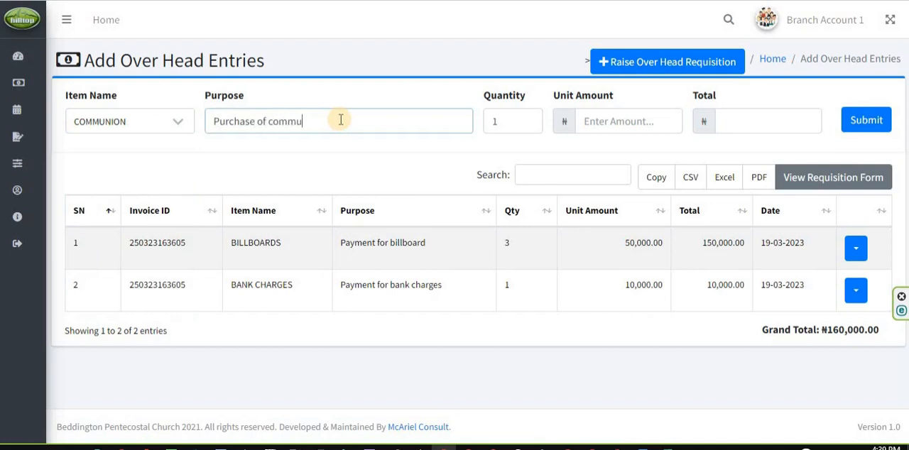
{"action": "type", "text": "nion items"}
Set the communion entry's quantity to 2 and unit amount to 20000, and submit it
{"action": "left_click", "coordinate": [529, 119]}
{"action": "left_click", "coordinate": [608, 126]}
{"action": "type", "text": "2"}
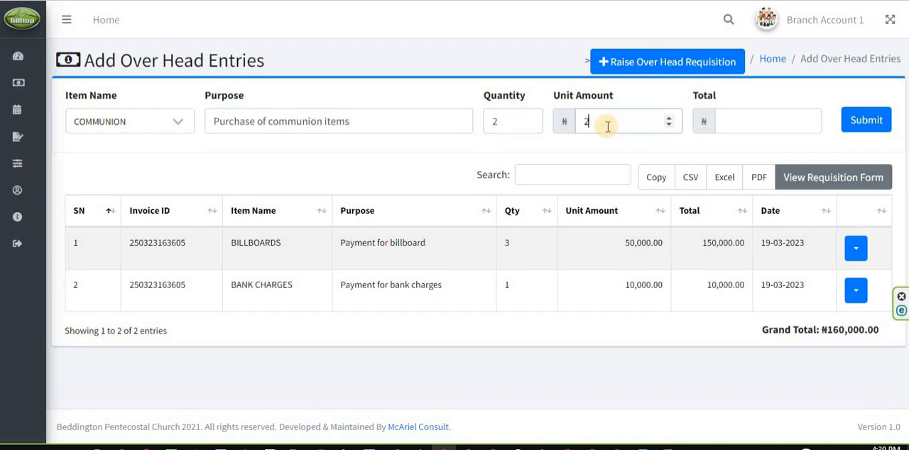
{"action": "type", "text": "0000"}
{"action": "left_click", "coordinate": [590, 147]}
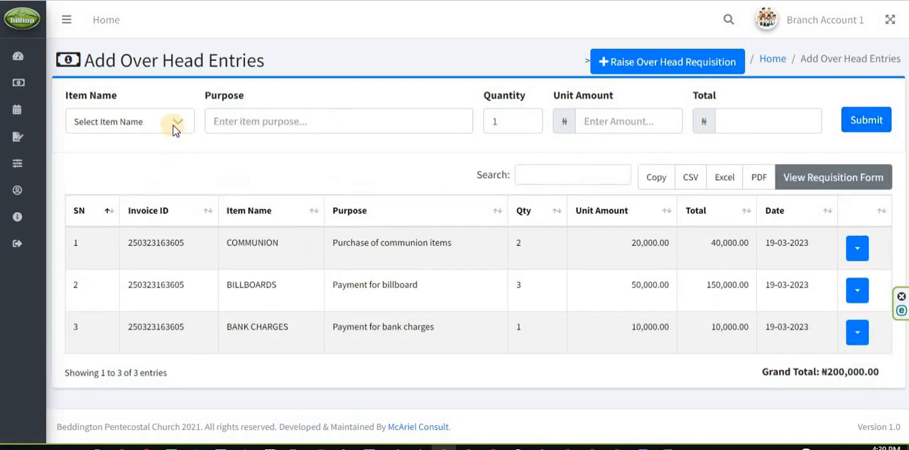
Choose DIESEL as the item of the fourth overhead entry and enter the purpose "Purchase of diesel"
{"action": "left_click", "coordinate": [176, 125]}
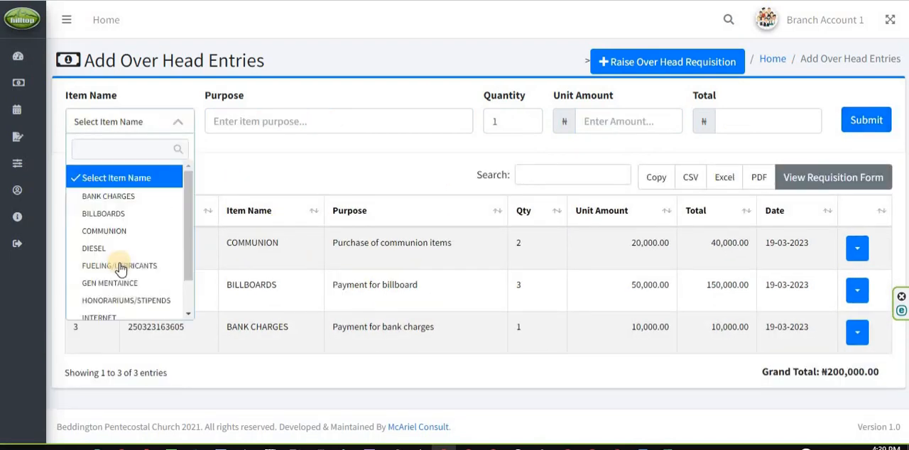
{"action": "left_click", "coordinate": [121, 247]}
{"action": "left_click", "coordinate": [268, 115]}
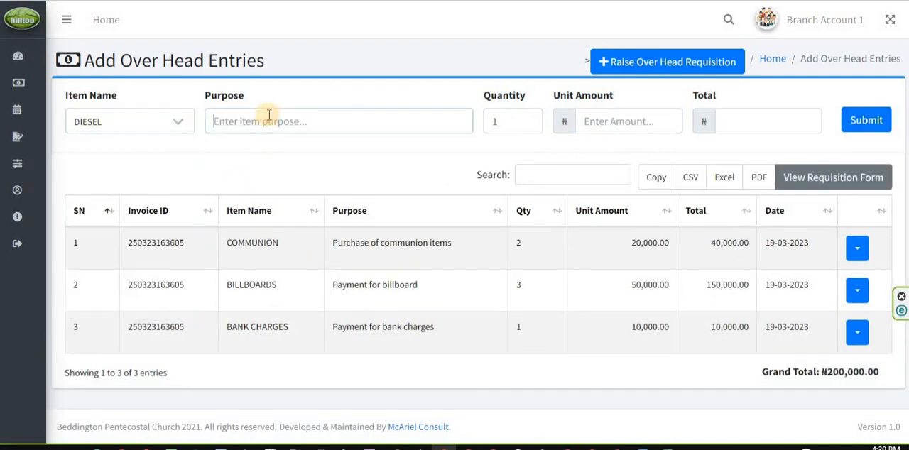
{"action": "type", "text": "Purcha"}
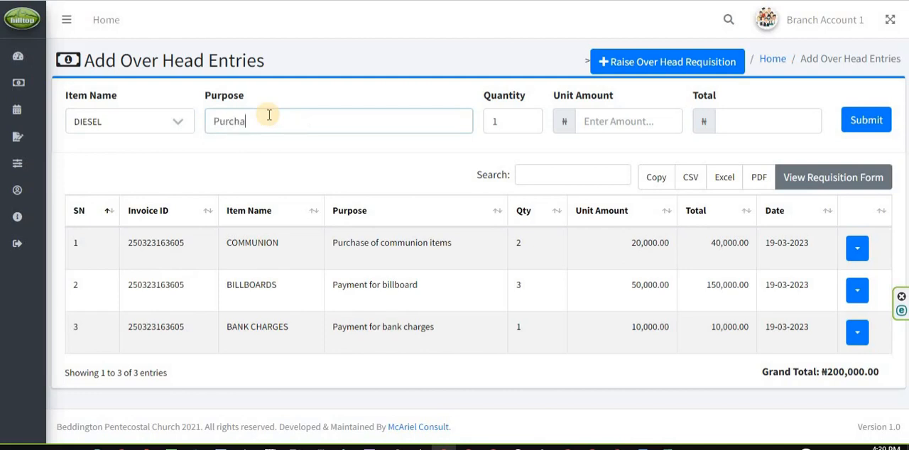
{"action": "type", "text": "se of diesel"}
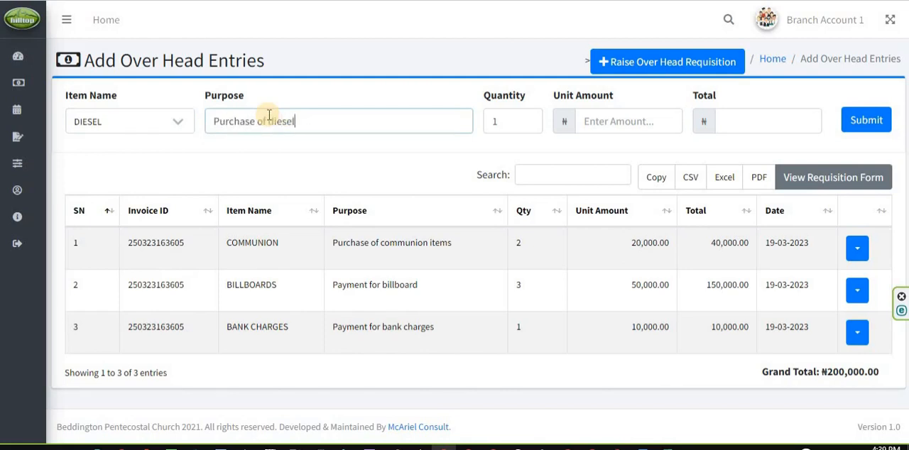
Set the diesel entry's unit amount to 20000 and submit the entry
{"action": "left_click", "coordinate": [585, 117]}
{"action": "type", "text": "2"}
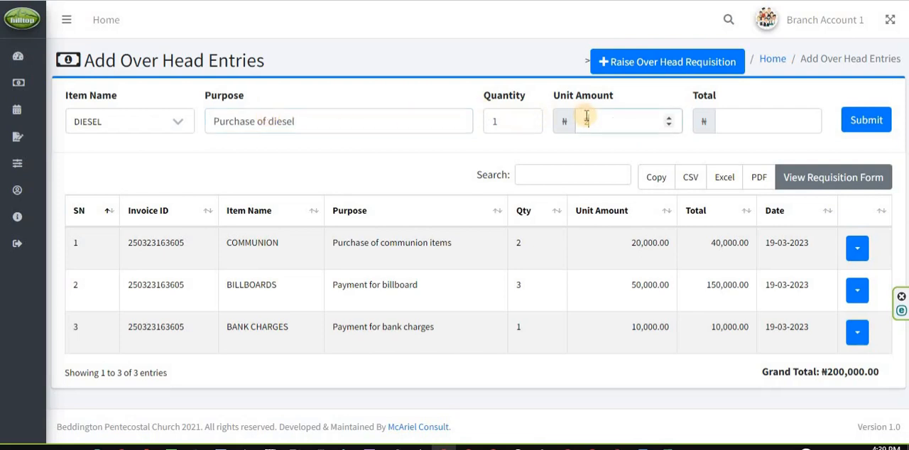
{"action": "type", "text": "0000"}
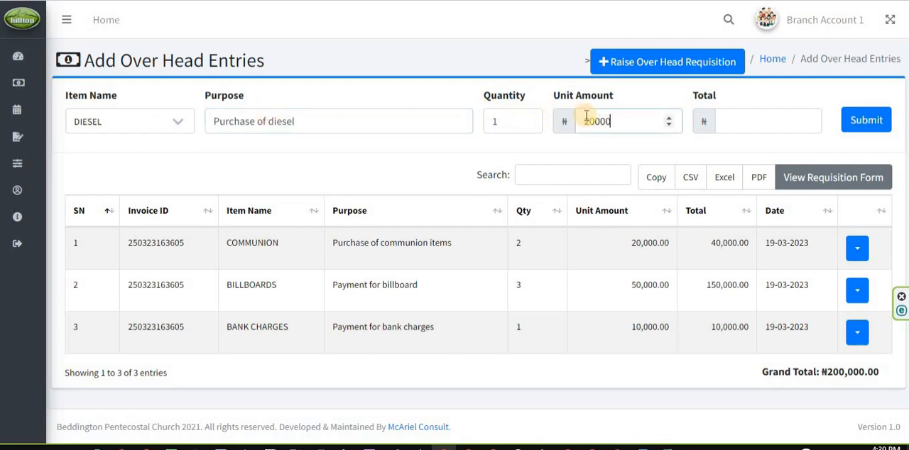
{"action": "left_click", "coordinate": [847, 122]}
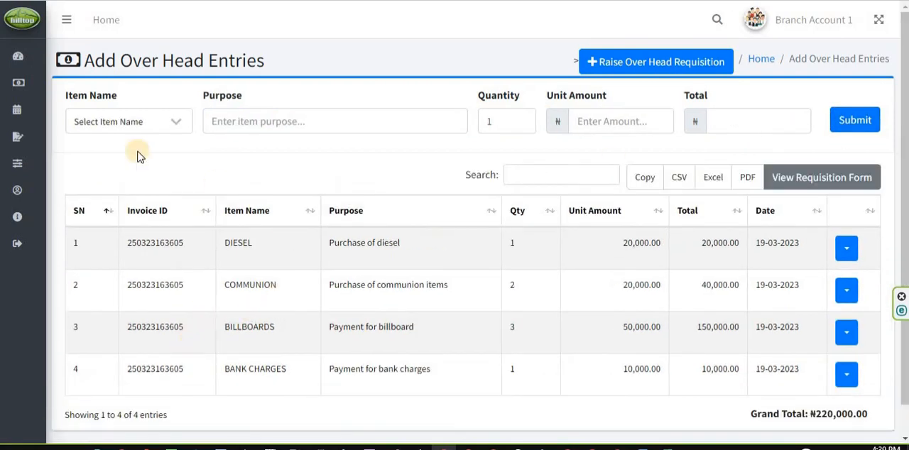
Choose GEN MENTAINCE as the item of the fifth overhead entry and enter the purpose "Payment for generator servicing"
{"action": "left_click", "coordinate": [132, 121]}
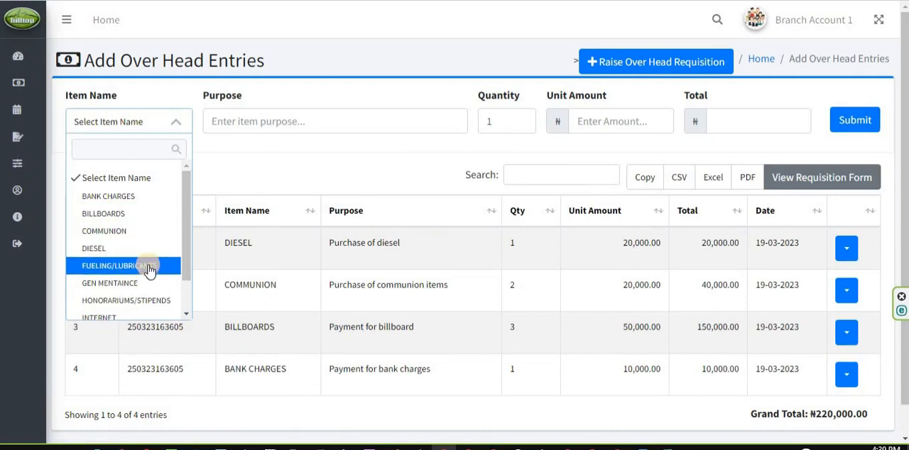
{"action": "left_click", "coordinate": [289, 128]}
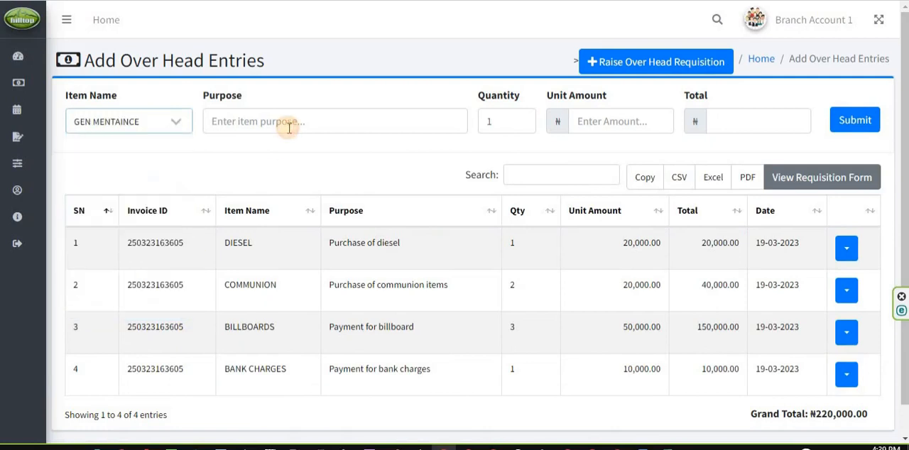
{"action": "type", "text": "Payment for"}
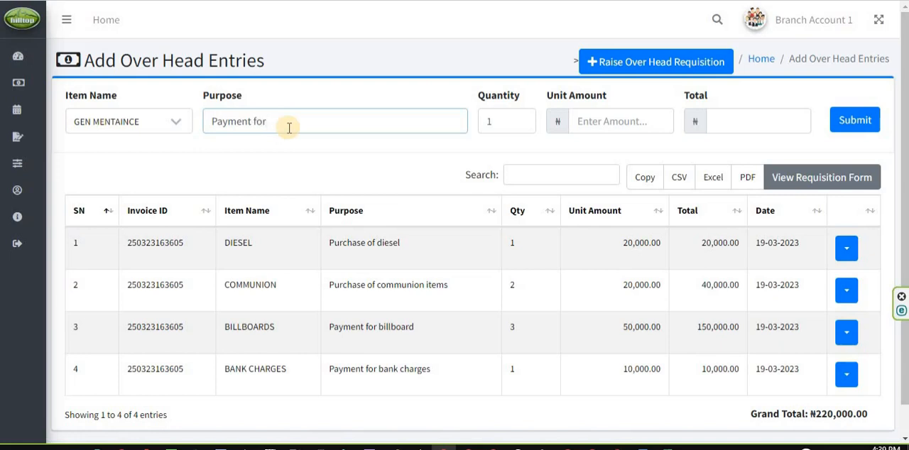
{"action": "type", "text": " generator servicine"}
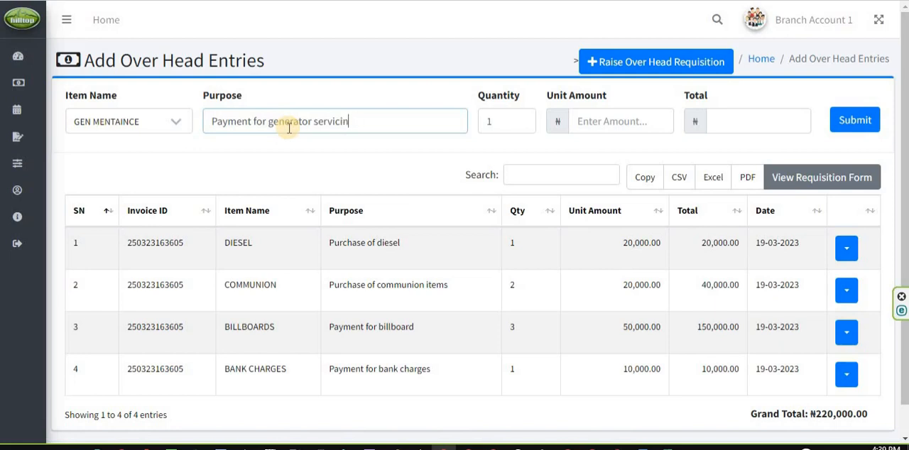
Set the generator servicing entry's quantity to 1 and unit amount to 30000, and submit it
{"action": "left_click", "coordinate": [499, 120]}
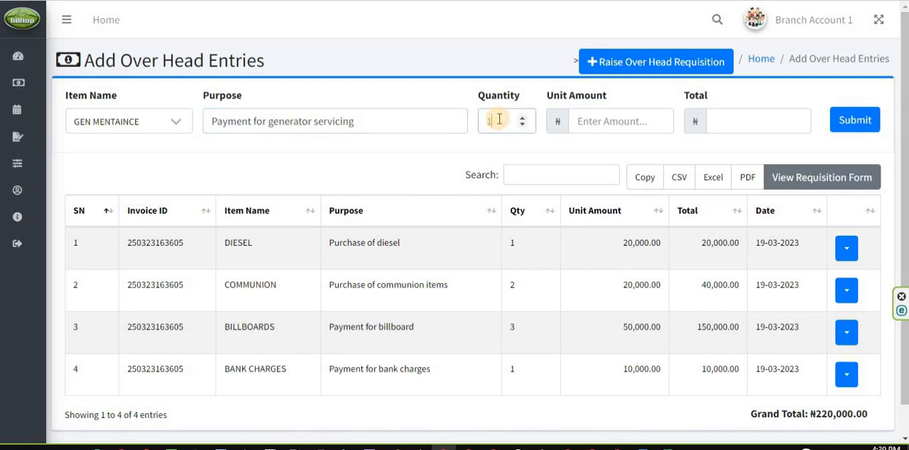
{"action": "type", "text": "2"}
{"action": "left_click", "coordinate": [523, 124]}
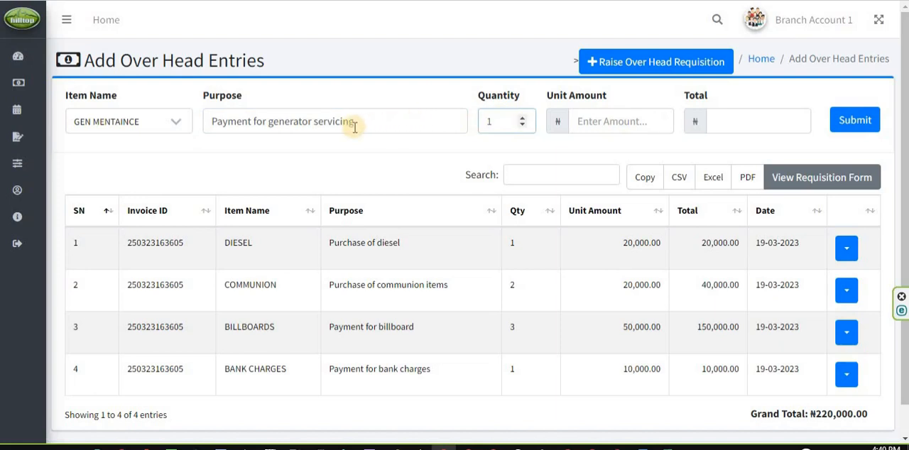
{"action": "left_click", "coordinate": [617, 124]}
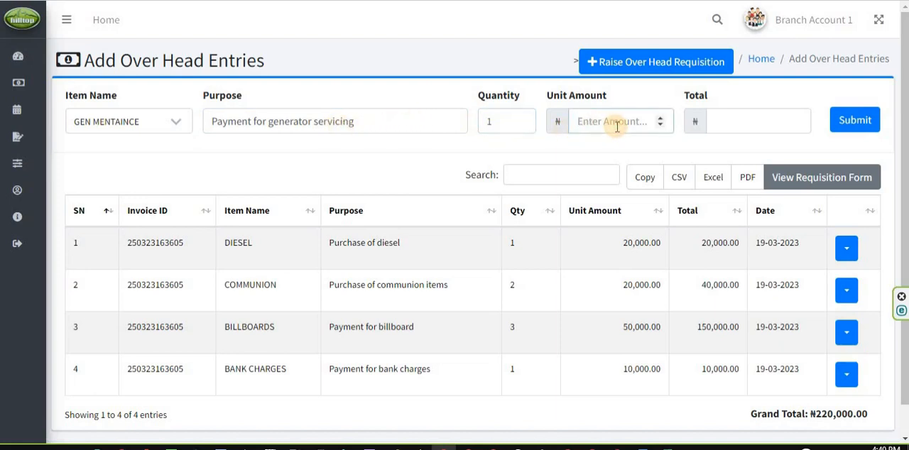
{"action": "type", "text": "30000"}
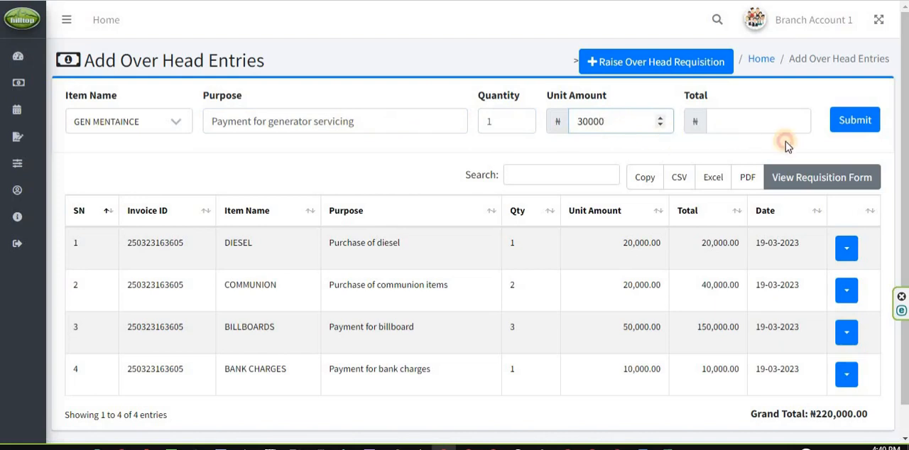
{"action": "left_click", "coordinate": [785, 145]}
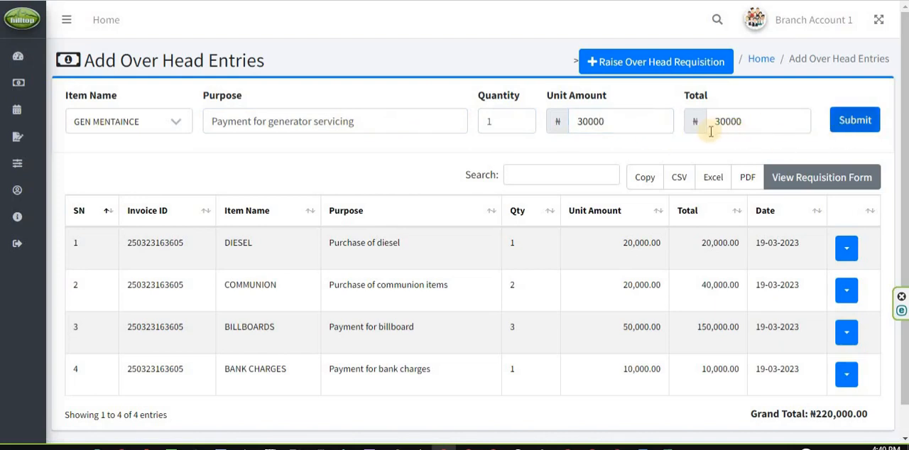
{"action": "left_click", "coordinate": [638, 125]}
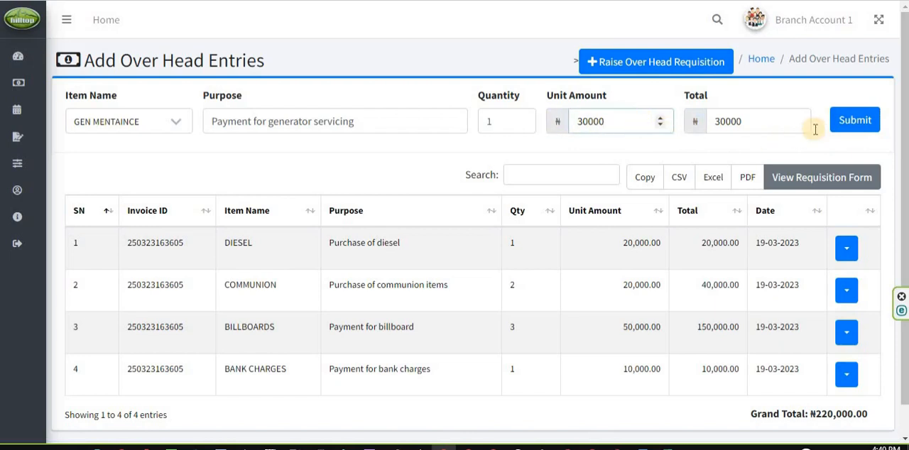
{"action": "left_click", "coordinate": [852, 119]}
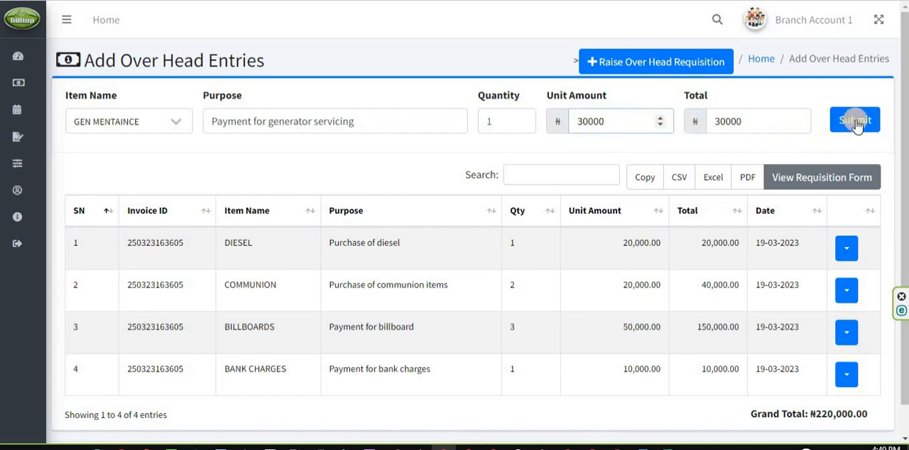
{"action": "left_click", "coordinate": [768, 142]}
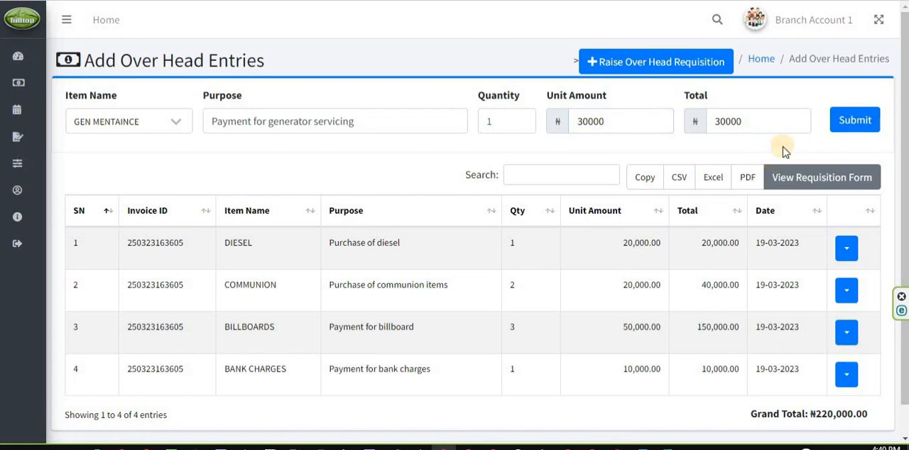
{"action": "left_click", "coordinate": [757, 121]}
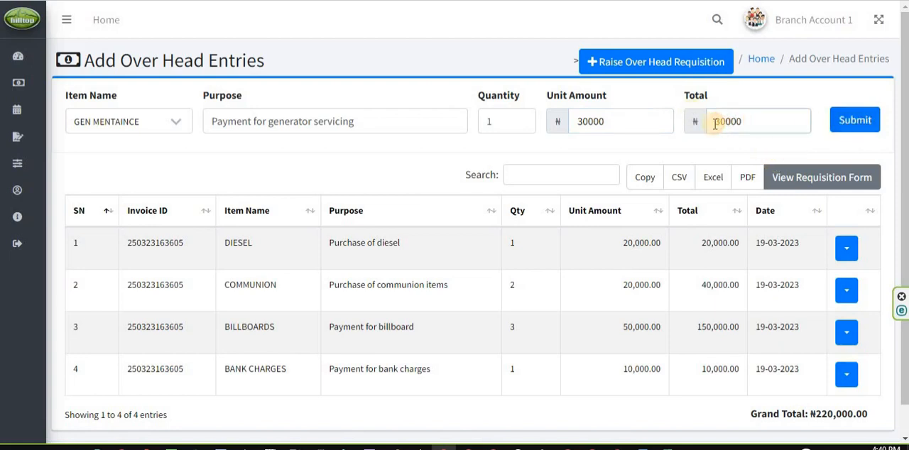
{"action": "left_click_drag", "start_coordinate": [723, 121], "coordinate": [740, 121]}
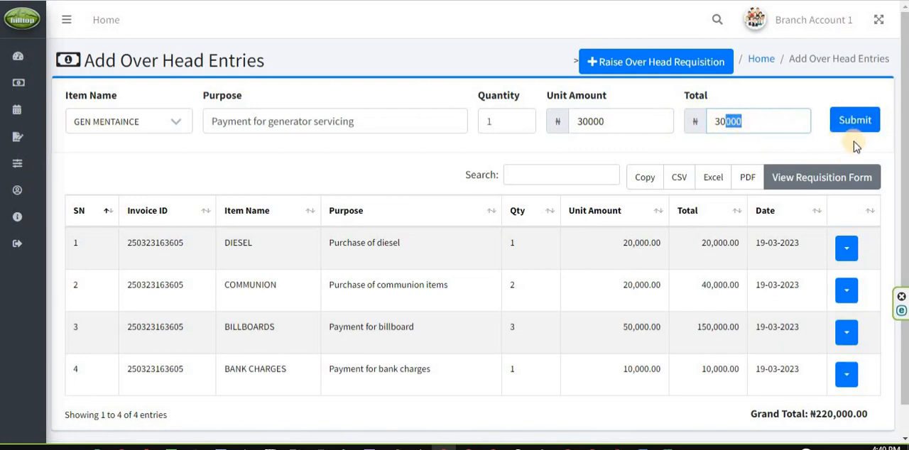
{"action": "left_click", "coordinate": [494, 291]}
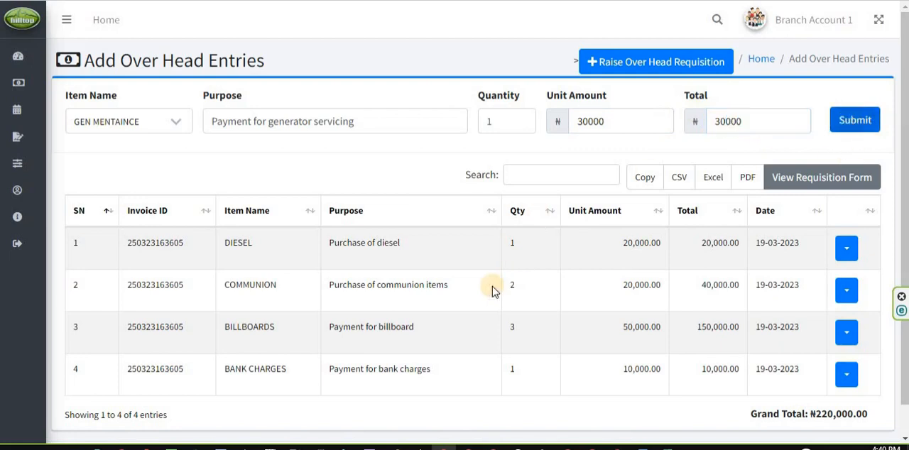
Review the submitted overhead entries and compare the invoice IDs across all rows of the table
{"action": "scroll", "coordinate": [363, 272], "scroll_direction": "down", "scroll_amount": 1}
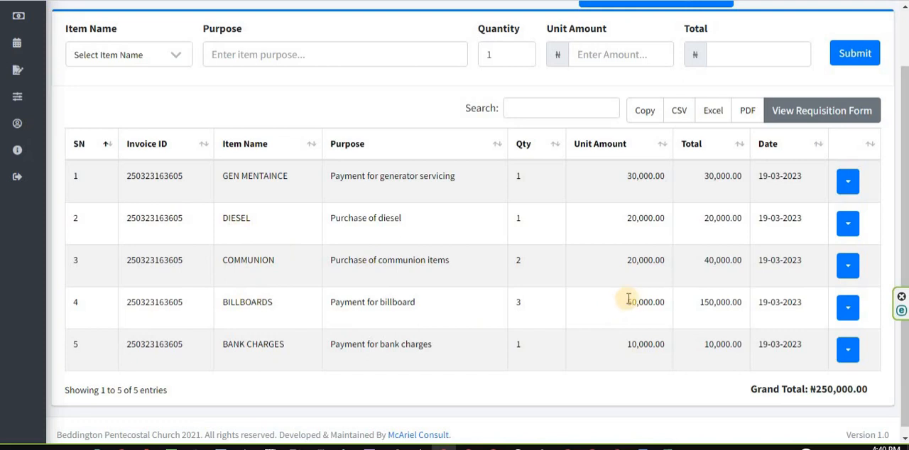
{"action": "scroll", "coordinate": [629, 299], "scroll_direction": "up", "scroll_amount": 1}
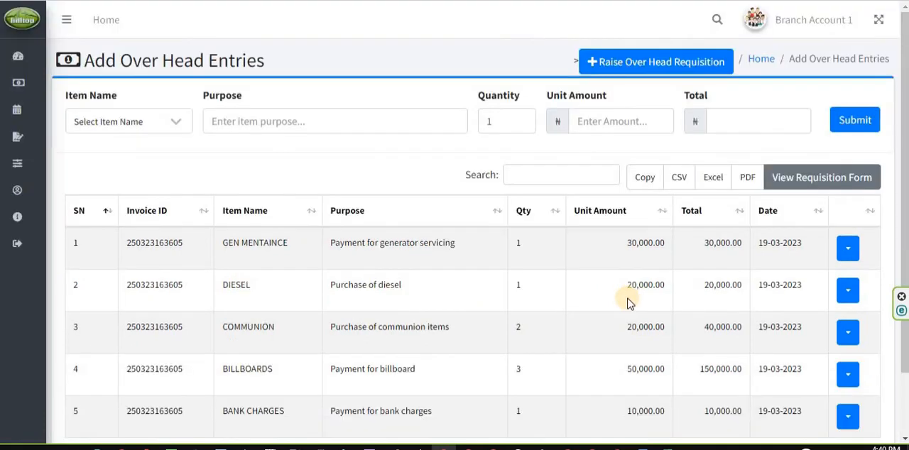
{"action": "scroll", "coordinate": [629, 302], "scroll_direction": "down", "scroll_amount": 1}
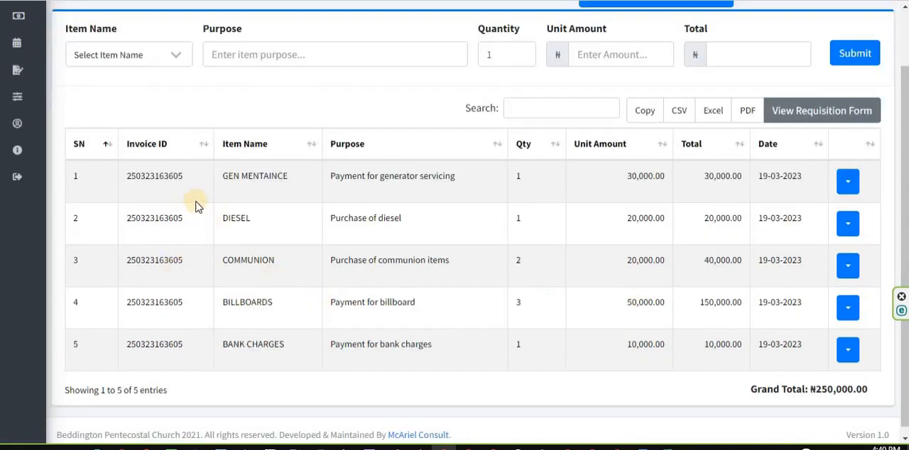
{"action": "left_click_drag", "start_coordinate": [132, 175], "coordinate": [182, 179]}
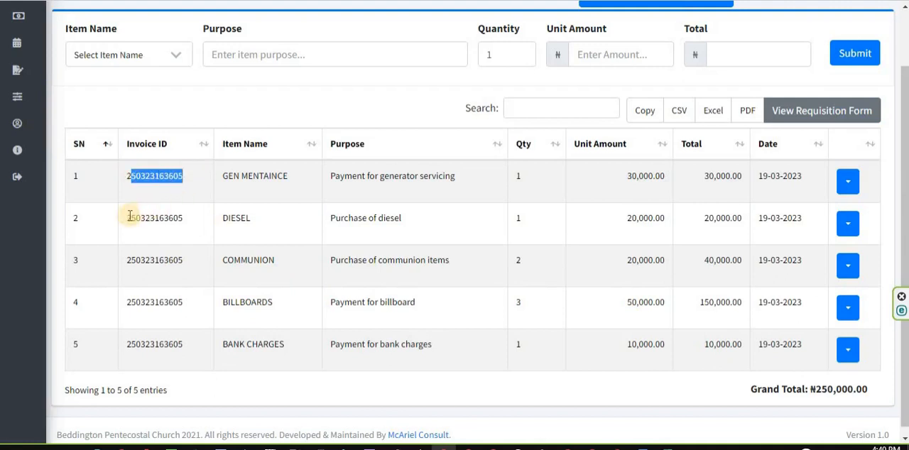
{"action": "left_click_drag", "start_coordinate": [186, 221], "coordinate": [127, 220]}
{"action": "left_click_drag", "start_coordinate": [183, 260], "coordinate": [132, 260]}
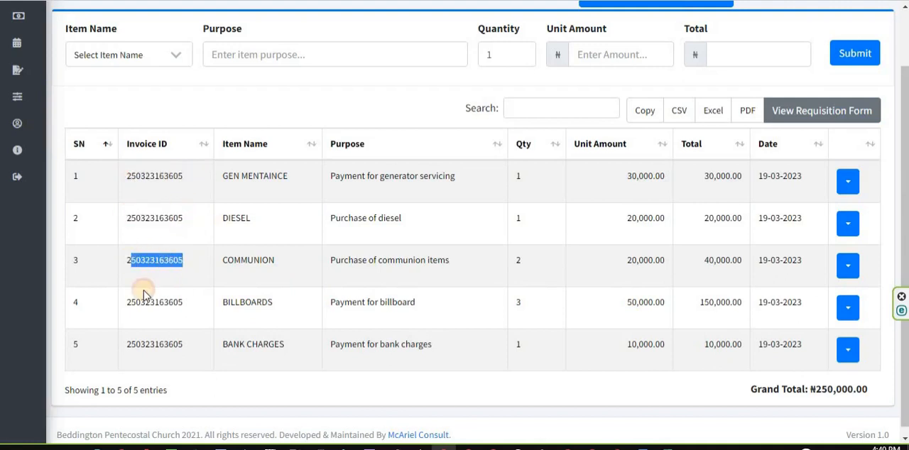
{"action": "left_click_drag", "start_coordinate": [132, 302], "coordinate": [183, 302]}
{"action": "left_click_drag", "start_coordinate": [150, 344], "coordinate": [159, 345]}
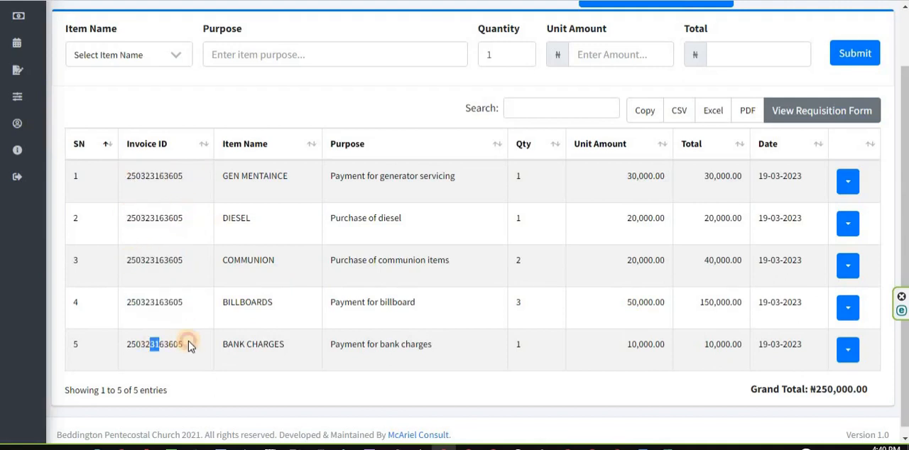
Check the invoice ID of each overhead entry row by row, from GEN MENTAINCE down to BANK CHARGES
{"action": "left_click_drag", "start_coordinate": [131, 176], "coordinate": [168, 176]}
{"action": "left_click_drag", "start_coordinate": [149, 218], "coordinate": [192, 222]}
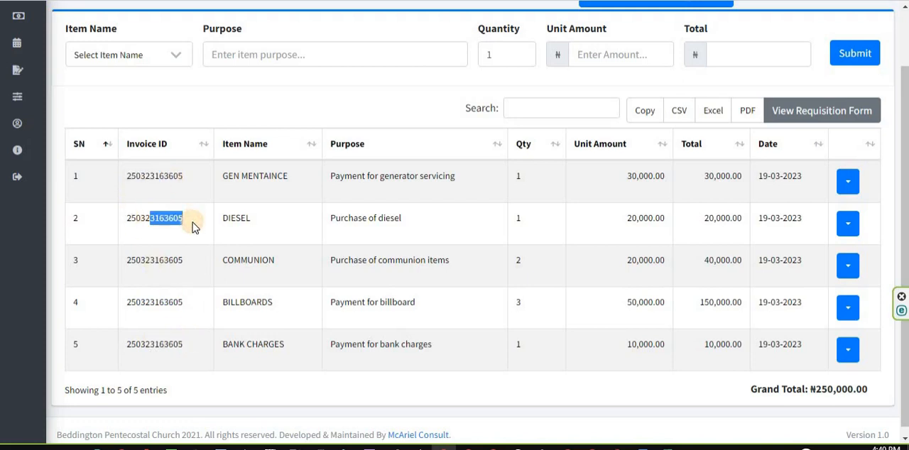
{"action": "left_click_drag", "start_coordinate": [160, 261], "coordinate": [180, 267]}
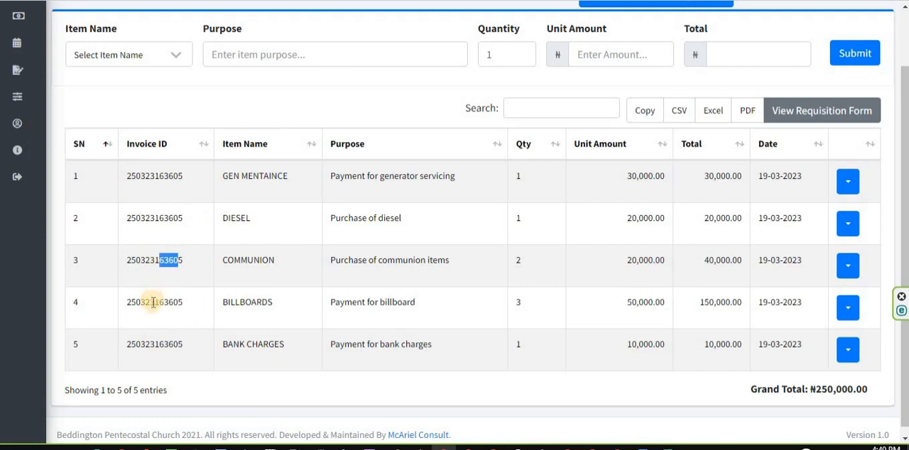
{"action": "left_click_drag", "start_coordinate": [152, 302], "coordinate": [183, 307]}
{"action": "left_click_drag", "start_coordinate": [165, 341], "coordinate": [186, 342]}
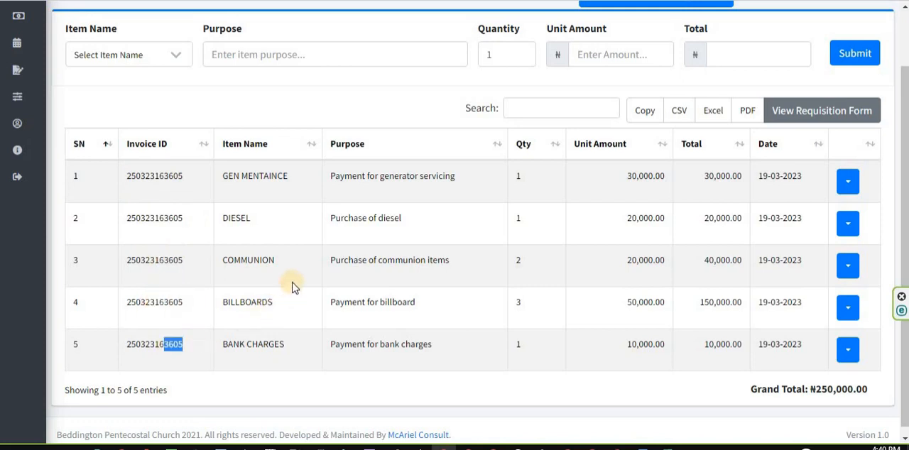
{"action": "scroll", "coordinate": [290, 279], "scroll_direction": "up", "scroll_amount": 2}
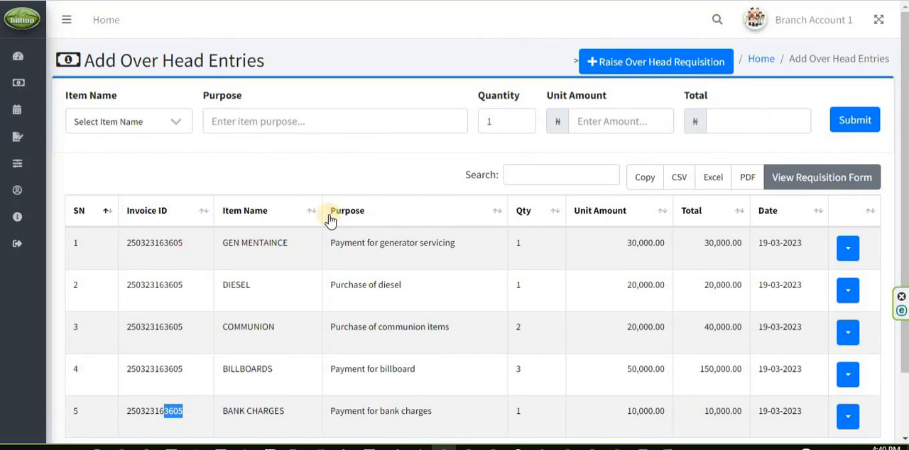
{"action": "scroll", "coordinate": [175, 254], "scroll_direction": "down", "scroll_amount": 1}
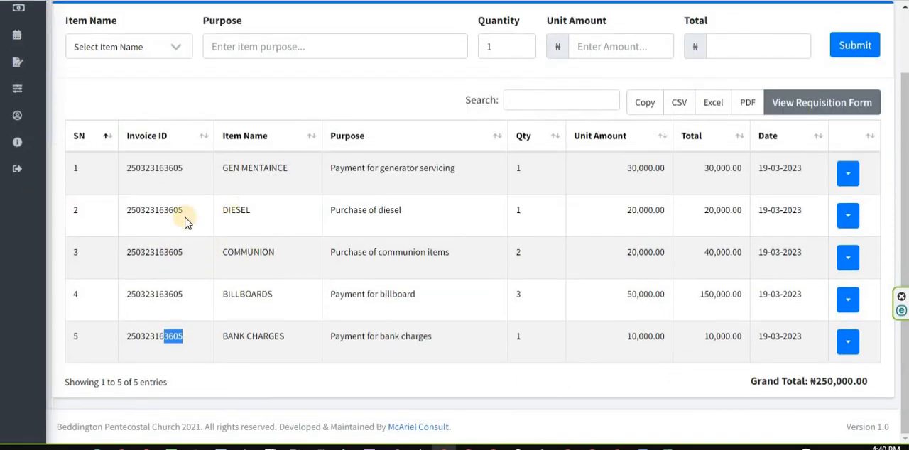
{"action": "scroll", "coordinate": [308, 202], "scroll_direction": "up", "scroll_amount": 1}
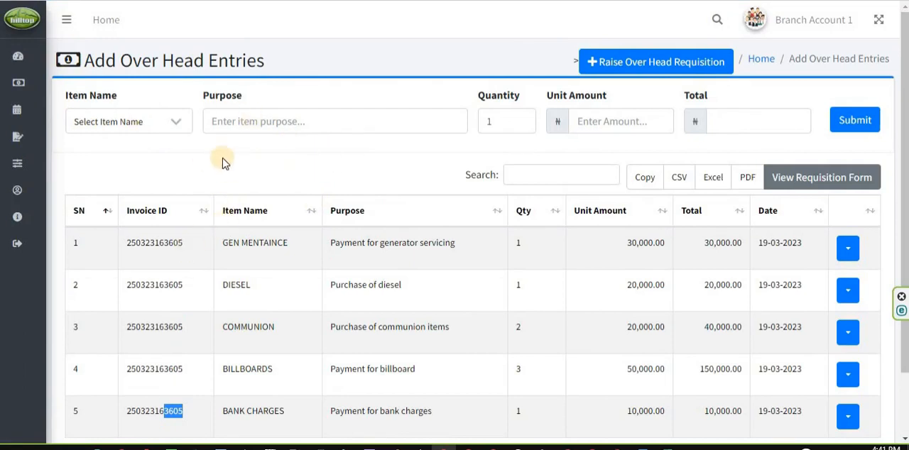
{"action": "left_click", "coordinate": [186, 152]}
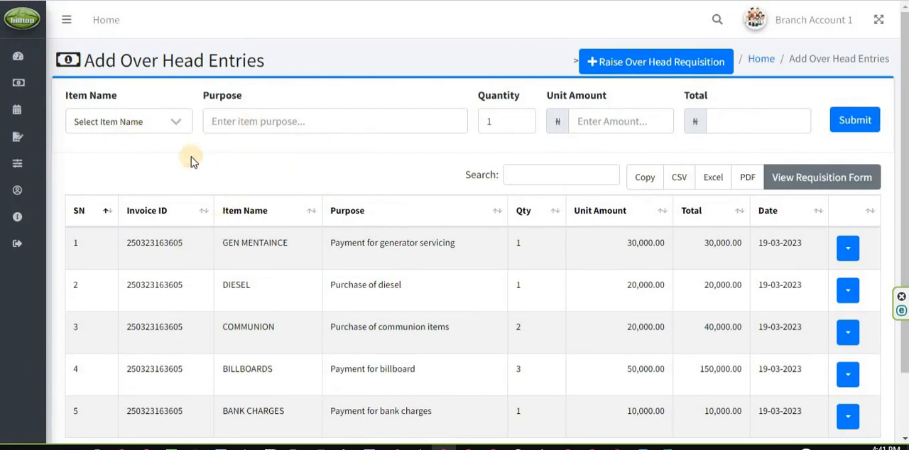
{"action": "scroll", "coordinate": [235, 173], "scroll_direction": "down", "scroll_amount": 2}
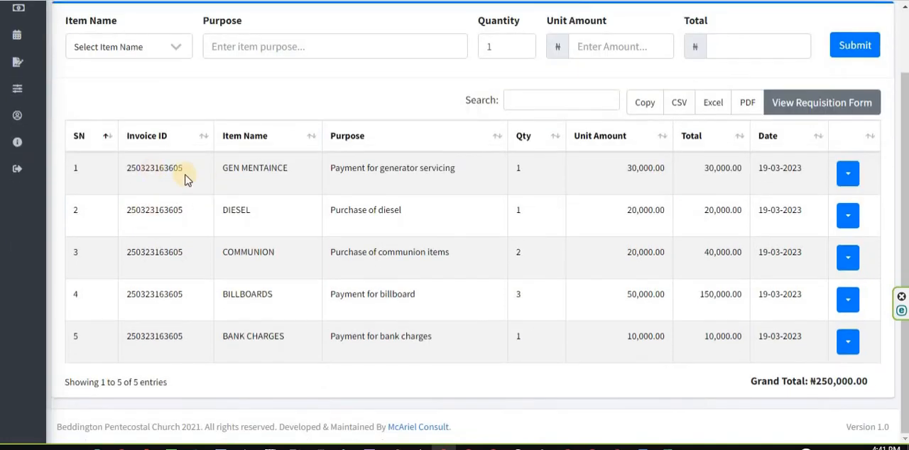
{"action": "left_click_drag", "start_coordinate": [128, 168], "coordinate": [191, 292]}
{"action": "left_click", "coordinate": [183, 216]}
{"action": "scroll", "coordinate": [179, 217], "scroll_direction": "up", "scroll_amount": 2}
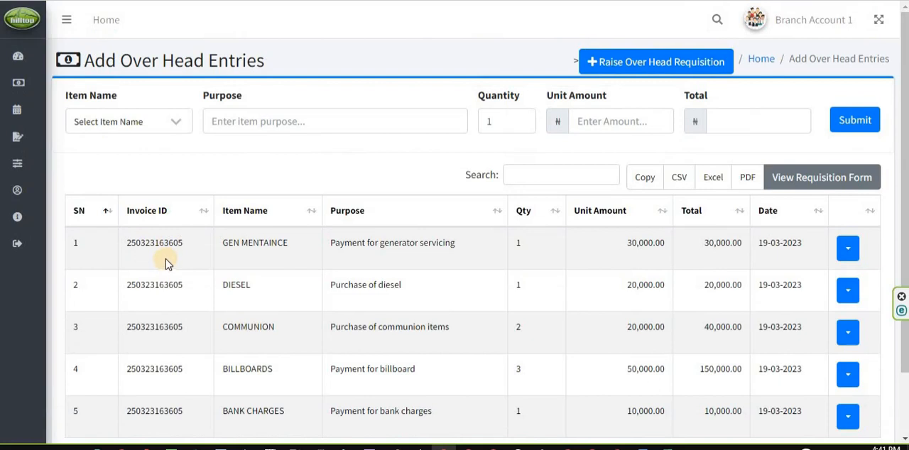
Check the grand total below the overhead entries against the individual row totals
{"action": "scroll", "coordinate": [177, 258], "scroll_direction": "down", "scroll_amount": 2}
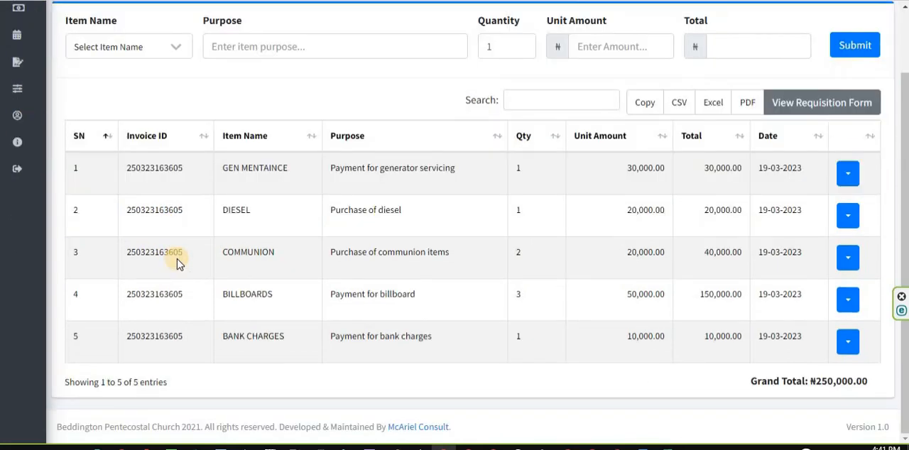
{"action": "left_click_drag", "start_coordinate": [836, 382], "coordinate": [836, 381]}
{"action": "left_click", "coordinate": [876, 385]}
{"action": "double_click", "coordinate": [854, 381]}
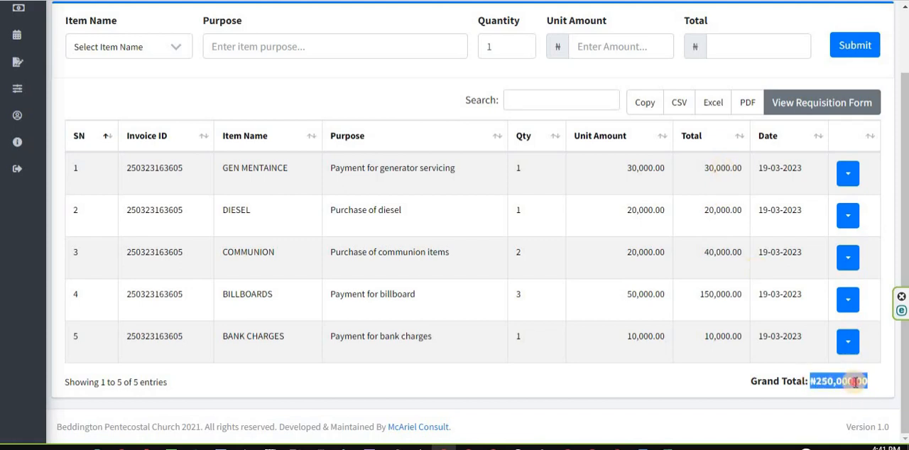
{"action": "left_click_drag", "start_coordinate": [867, 383], "coordinate": [815, 382]}
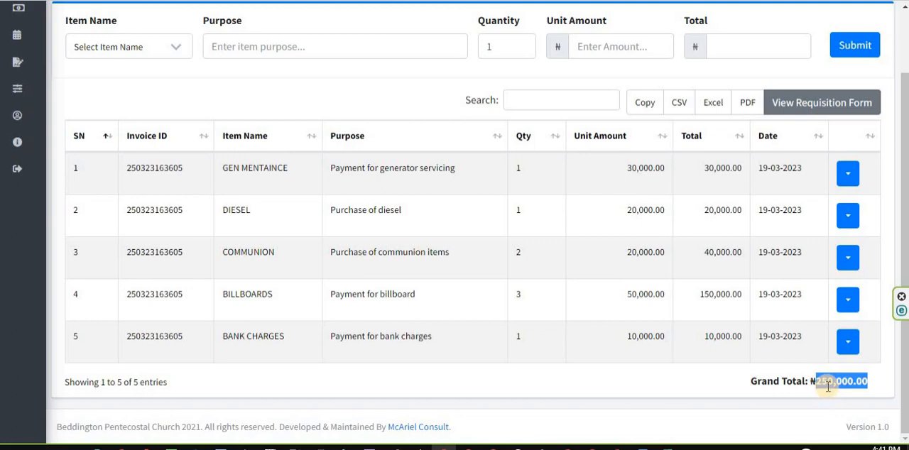
{"action": "left_click", "coordinate": [698, 304]}
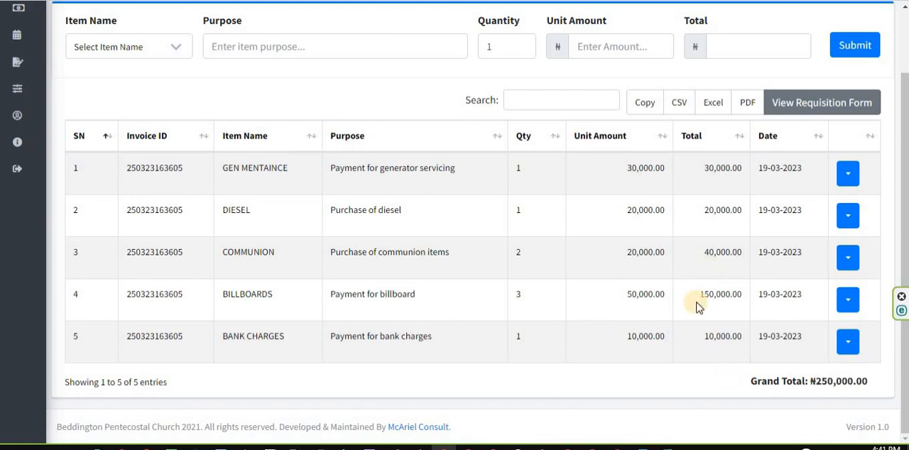
{"action": "scroll", "coordinate": [696, 307], "scroll_direction": "up", "scroll_amount": 1}
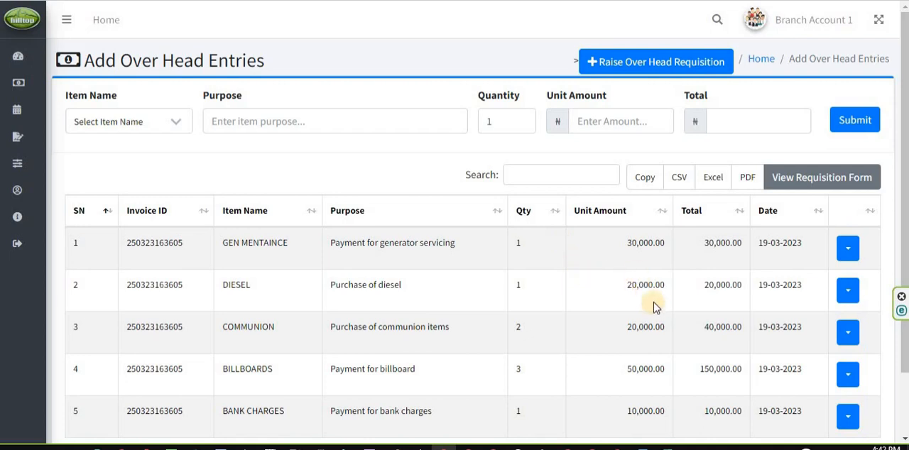
{"action": "scroll", "coordinate": [655, 306], "scroll_direction": "down", "scroll_amount": 1}
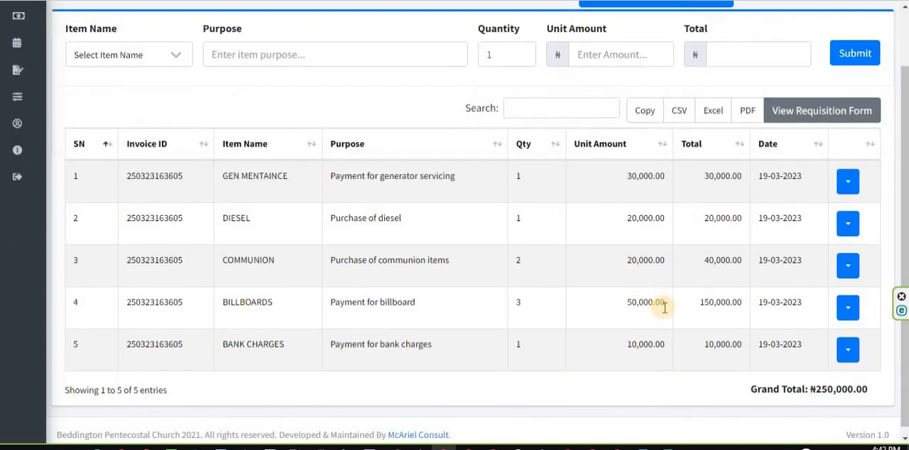
Open the requisition form for these entries and check its itemised list and grand total
{"action": "scroll", "coordinate": [664, 307], "scroll_direction": "up", "scroll_amount": 1}
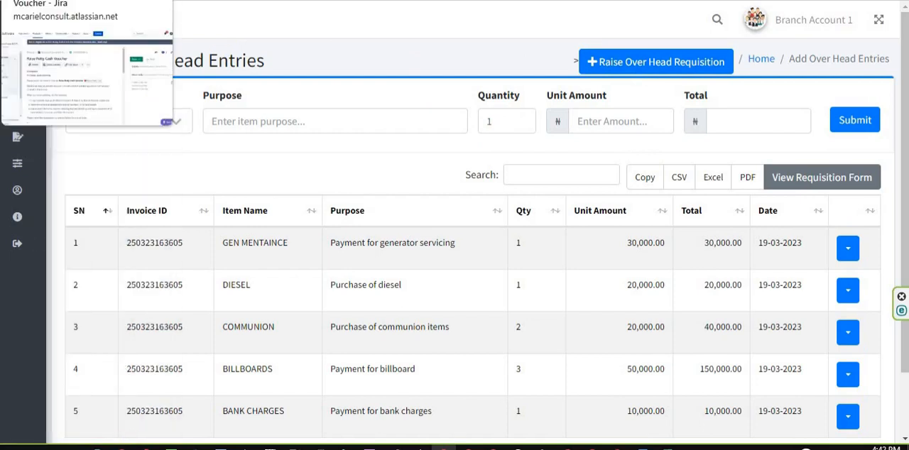
{"action": "left_click", "coordinate": [820, 181]}
{"action": "scroll", "coordinate": [582, 239], "scroll_direction": "down", "scroll_amount": 1}
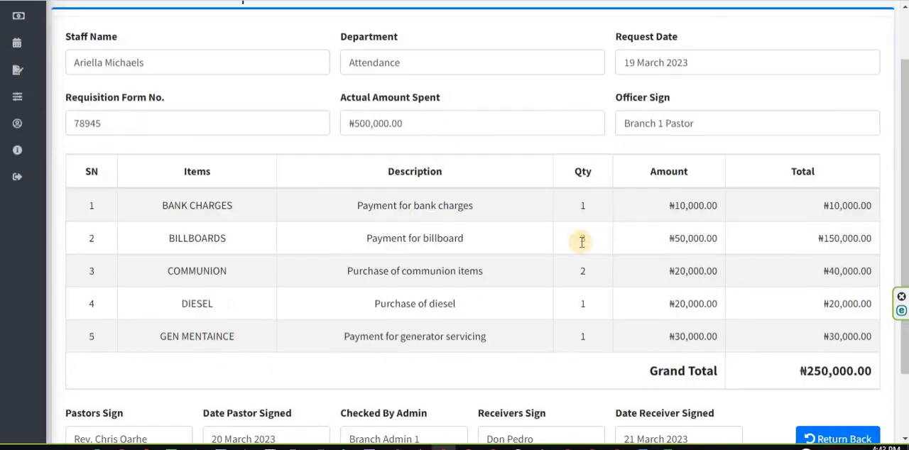
{"action": "scroll", "coordinate": [582, 242], "scroll_direction": "down", "scroll_amount": 1}
{"action": "scroll", "coordinate": [582, 242], "scroll_direction": "up", "scroll_amount": 2}
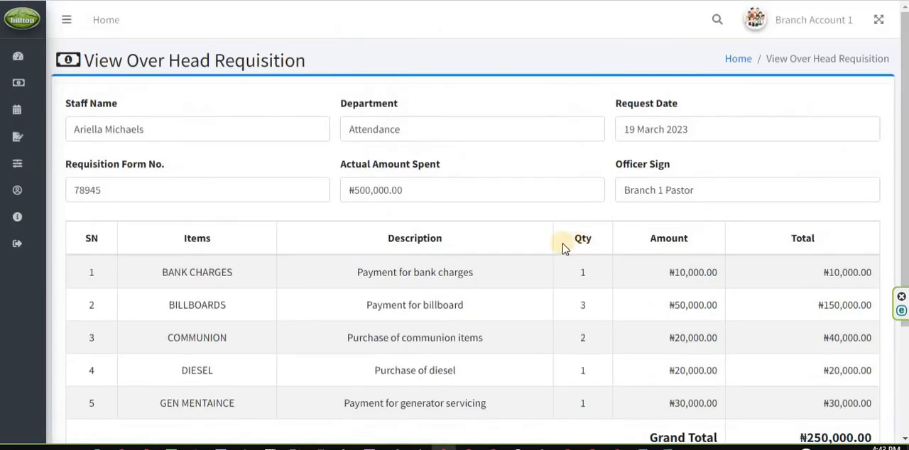
{"action": "scroll", "coordinate": [561, 245], "scroll_direction": "down", "scroll_amount": 2}
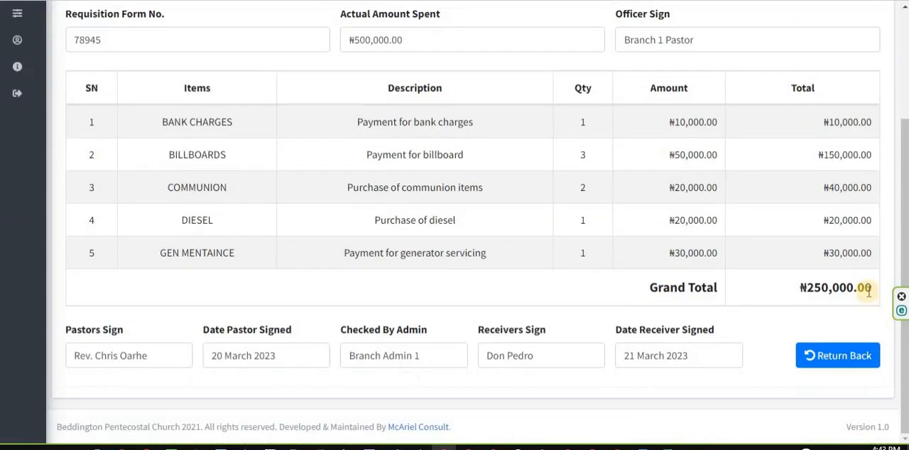
{"action": "left_click_drag", "start_coordinate": [873, 294], "coordinate": [810, 288]}
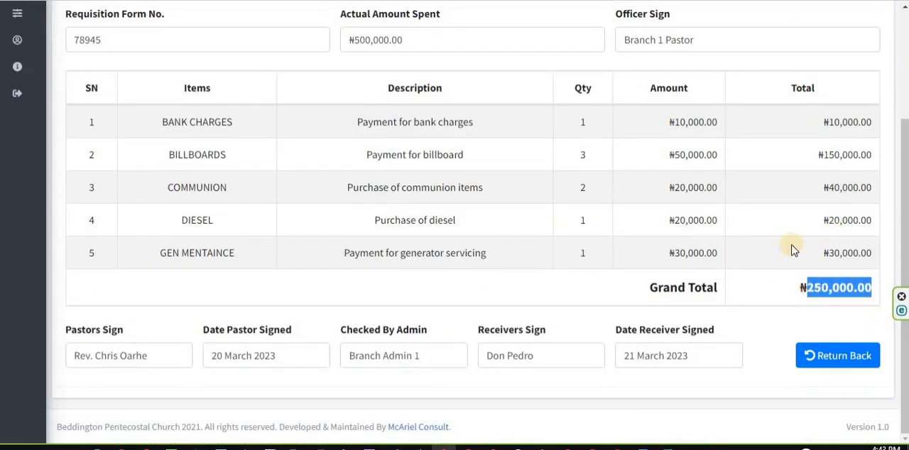
Examine the requisition form's staff name, department, request date, form number and actual amount spent
{"action": "scroll", "coordinate": [629, 209], "scroll_direction": "up", "scroll_amount": 2}
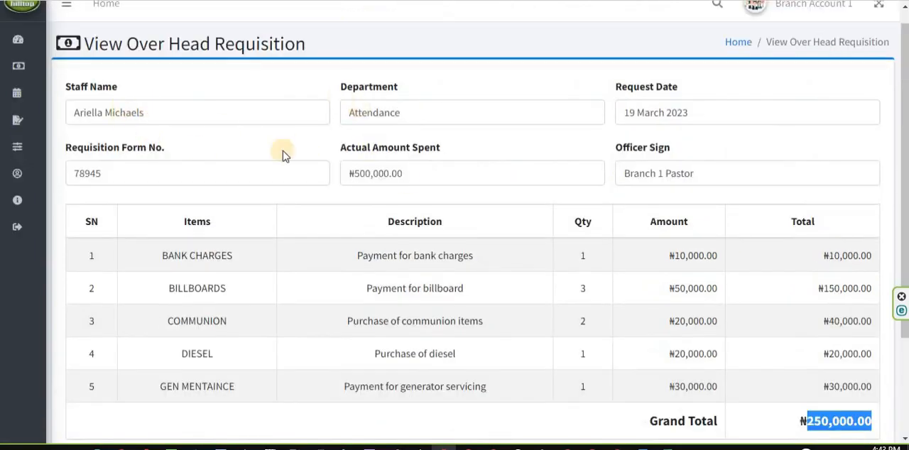
{"action": "left_click", "coordinate": [174, 123]}
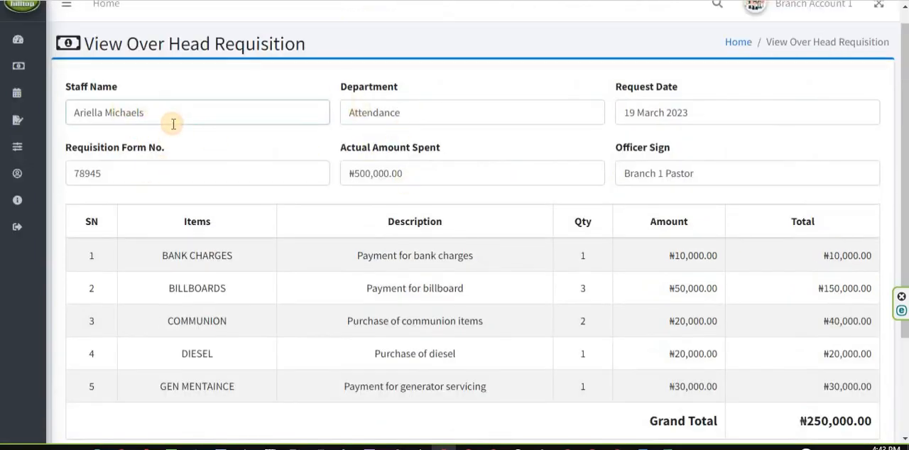
{"action": "left_click", "coordinate": [436, 119]}
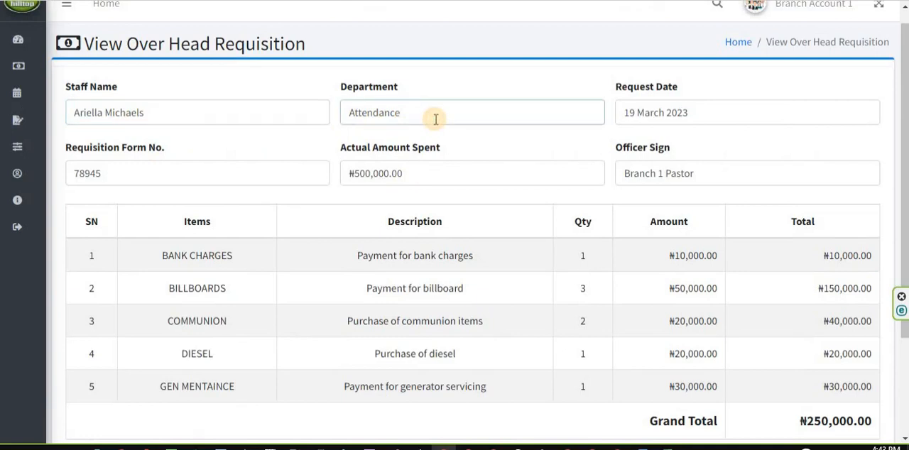
{"action": "left_click", "coordinate": [720, 119]}
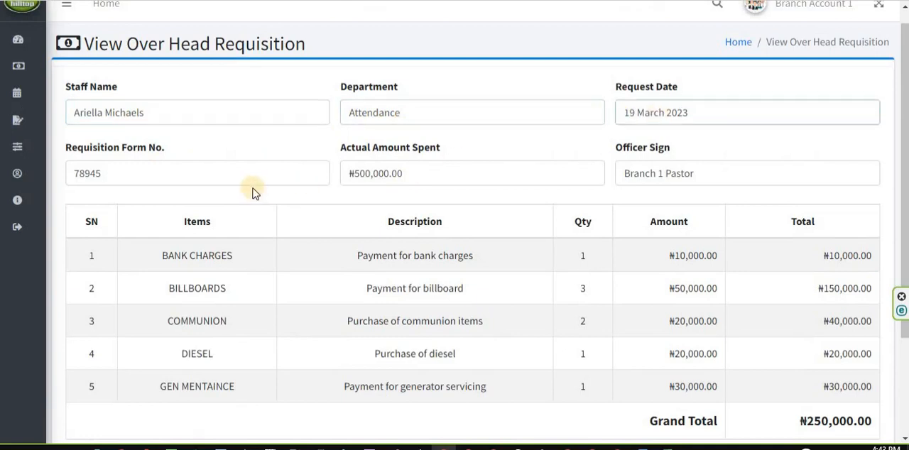
{"action": "left_click", "coordinate": [175, 171]}
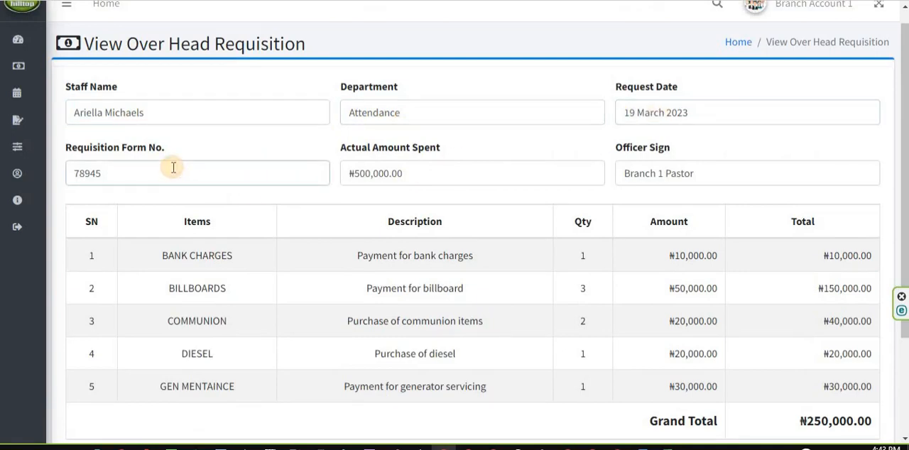
{"action": "left_click", "coordinate": [425, 178]}
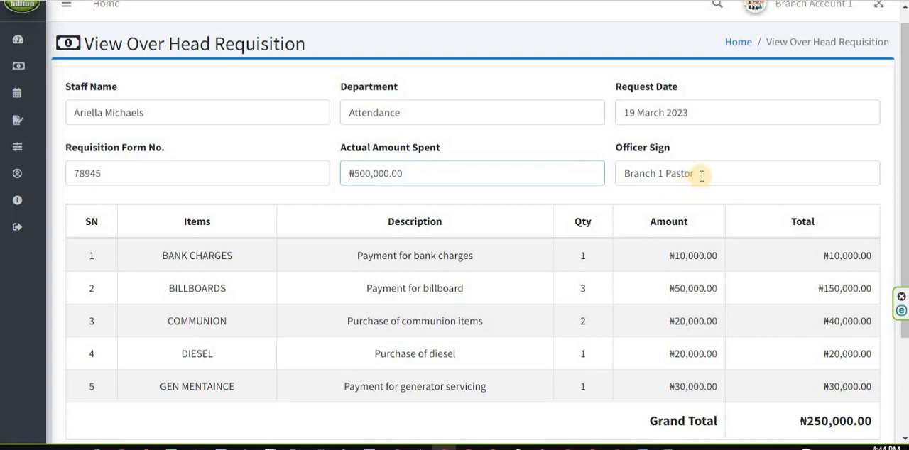
Review the rest of the requisition form, including its expense rows, signatories and signing dates
{"action": "scroll", "coordinate": [672, 205], "scroll_direction": "down", "scroll_amount": 2}
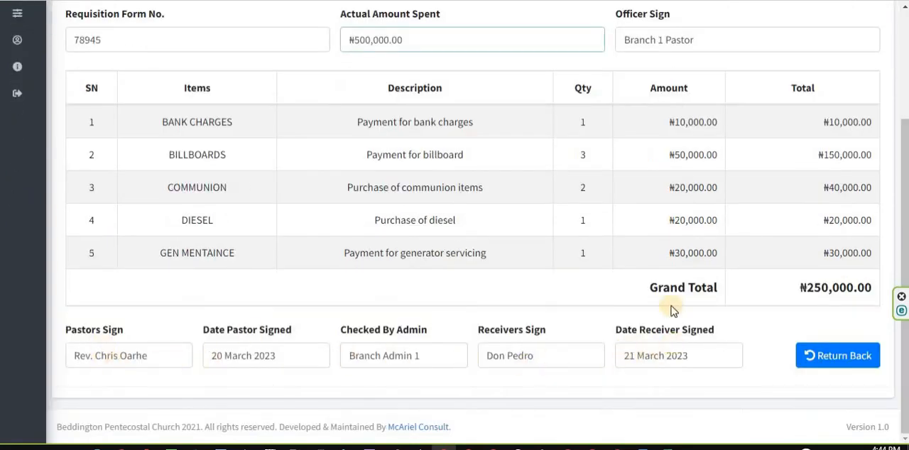
{"action": "scroll", "coordinate": [672, 305], "scroll_direction": "up", "scroll_amount": 2}
{"action": "scroll", "coordinate": [772, 280], "scroll_direction": "down", "scroll_amount": 2}
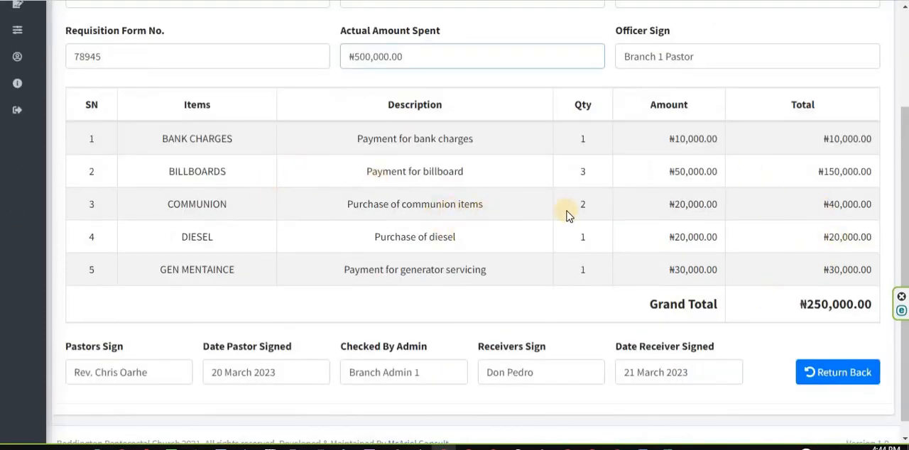
{"action": "scroll", "coordinate": [561, 211], "scroll_direction": "up", "scroll_amount": 2}
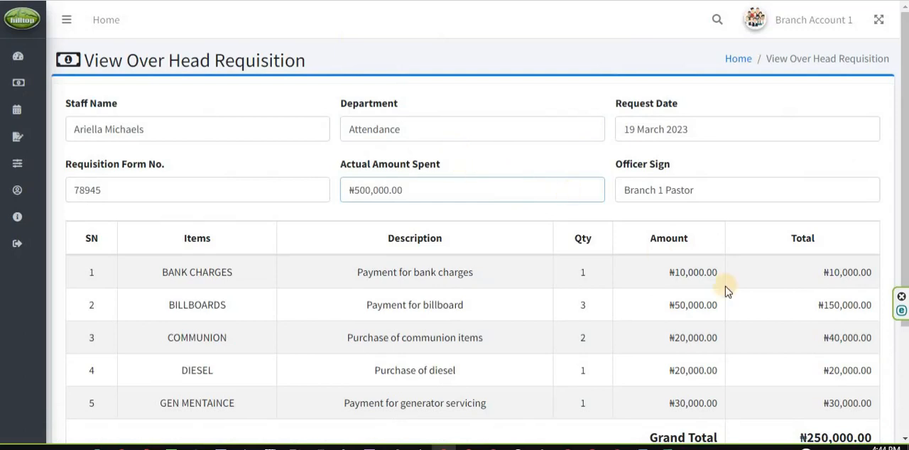
{"action": "scroll", "coordinate": [720, 290], "scroll_direction": "down", "scroll_amount": 1}
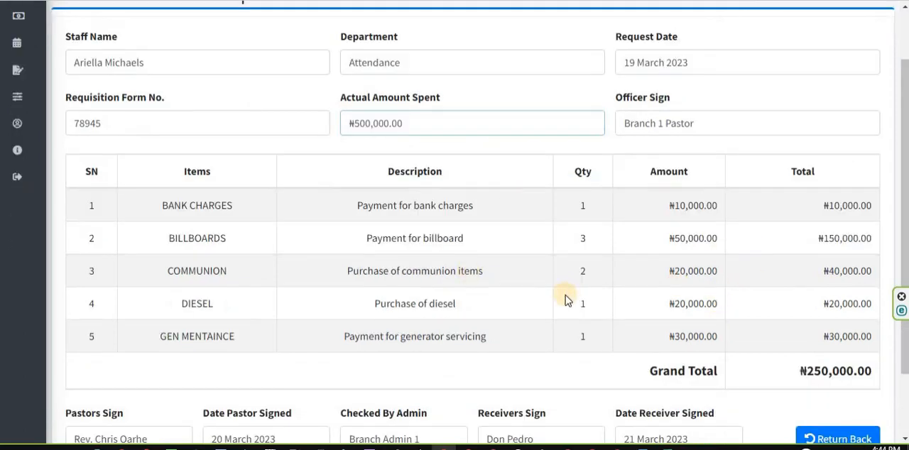
{"action": "scroll", "coordinate": [566, 298], "scroll_direction": "up", "scroll_amount": 1}
{"action": "scroll", "coordinate": [568, 298], "scroll_direction": "down", "scroll_amount": 2}
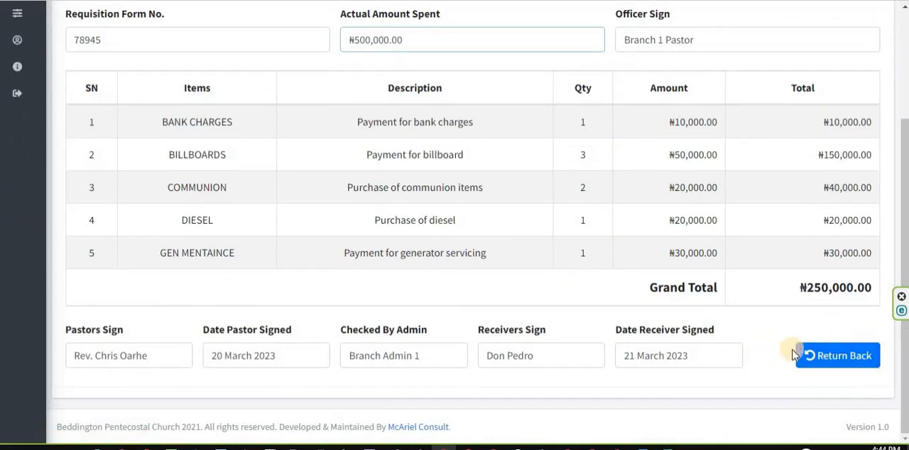
Return to the overhead requisition list and find the group with request date 19 March 2023
{"action": "left_click", "coordinate": [833, 363]}
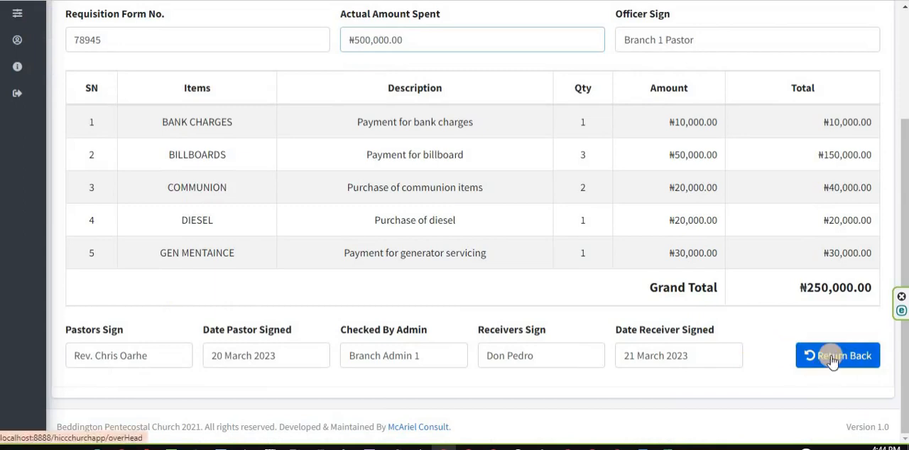
{"action": "scroll", "coordinate": [548, 306], "scroll_direction": "down", "scroll_amount": 2}
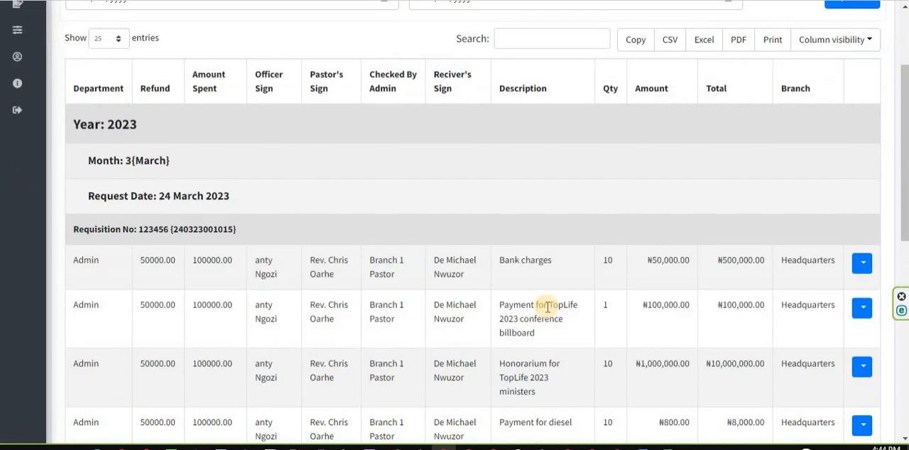
{"action": "scroll", "coordinate": [547, 307], "scroll_direction": "down", "scroll_amount": 3}
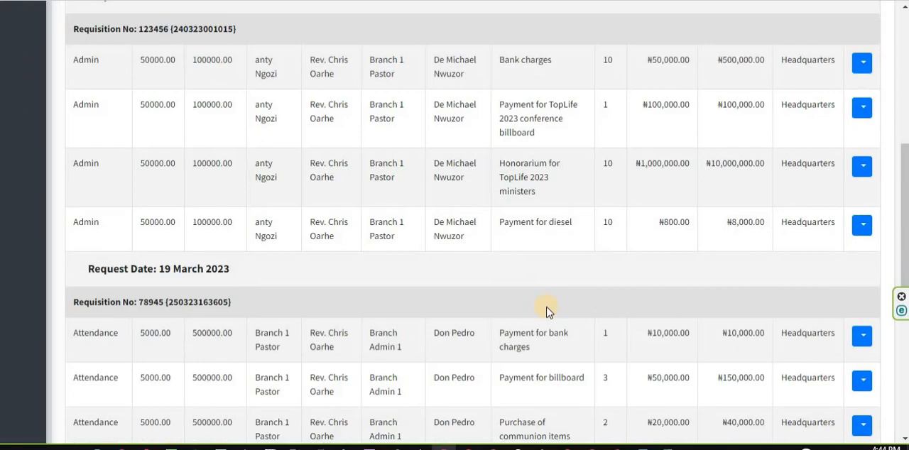
Compare the expense rows, departments and signatories of the 24 March 2023 and 19 March 2023 requisition groups
{"action": "scroll", "coordinate": [547, 311], "scroll_direction": "up", "scroll_amount": 3}
{"action": "scroll", "coordinate": [545, 308], "scroll_direction": "down", "scroll_amount": 4}
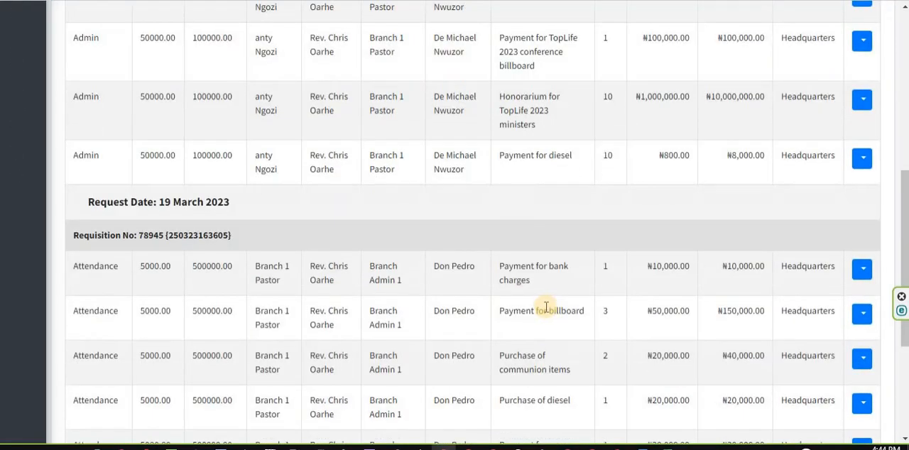
{"action": "scroll", "coordinate": [545, 309], "scroll_direction": "up", "scroll_amount": 3}
{"action": "scroll", "coordinate": [547, 306], "scroll_direction": "up", "scroll_amount": 1}
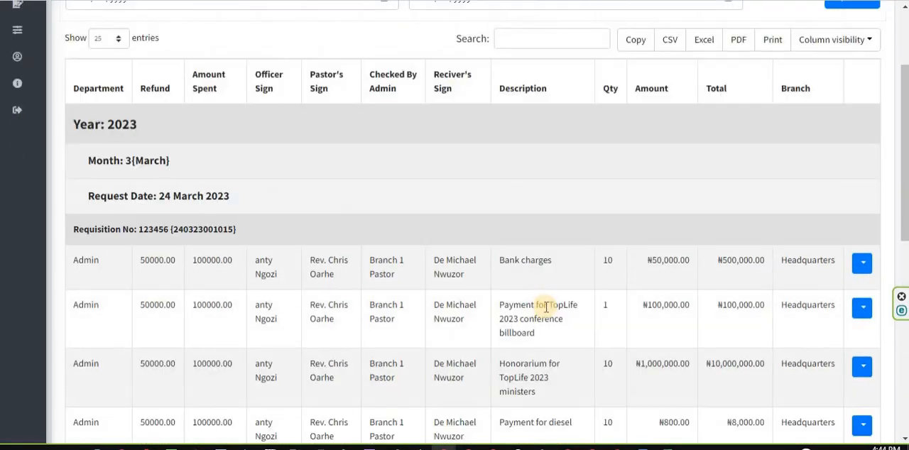
{"action": "scroll", "coordinate": [546, 307], "scroll_direction": "down", "scroll_amount": 4}
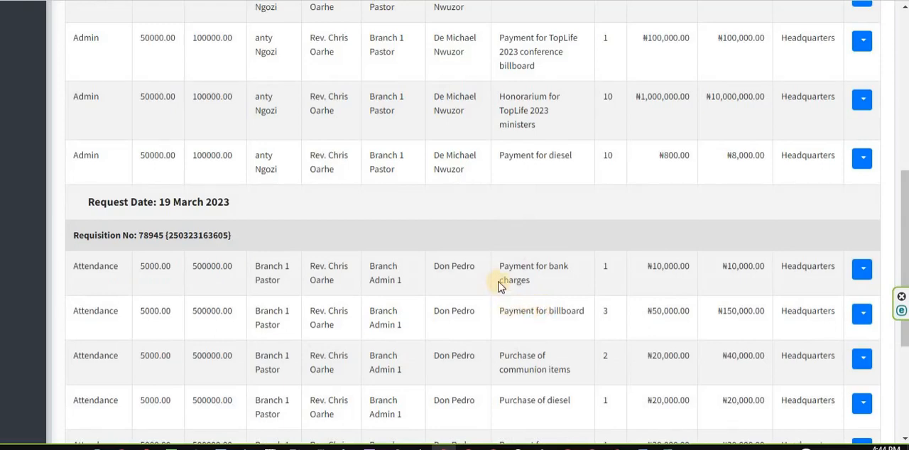
{"action": "scroll", "coordinate": [285, 245], "scroll_direction": "down", "scroll_amount": 2}
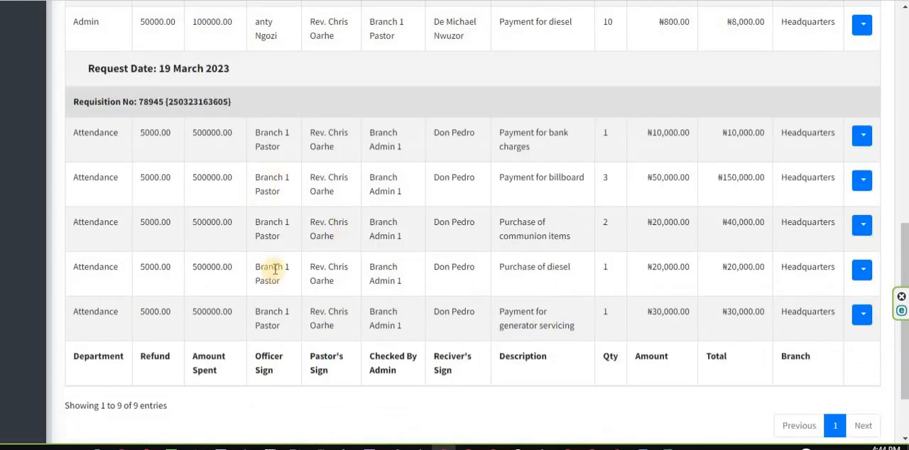
{"action": "scroll", "coordinate": [276, 270], "scroll_direction": "up", "scroll_amount": 3}
{"action": "scroll", "coordinate": [275, 271], "scroll_direction": "up", "scroll_amount": 2}
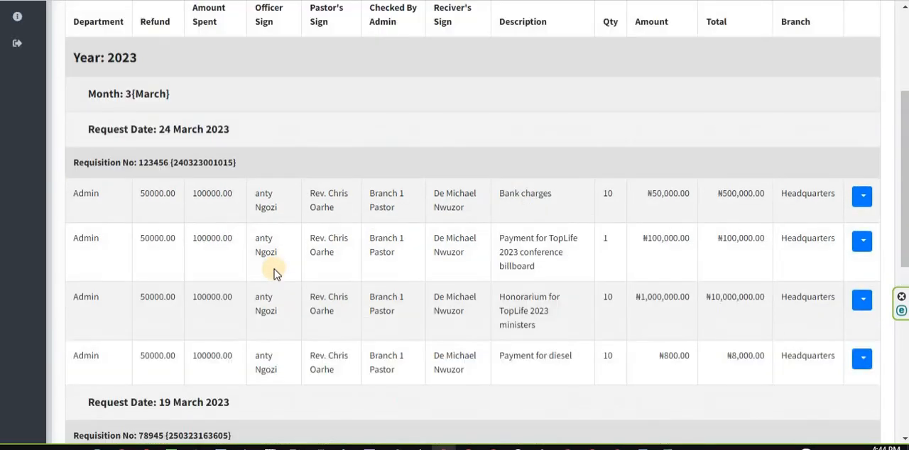
{"action": "scroll", "coordinate": [408, 286], "scroll_direction": "down", "scroll_amount": 5}
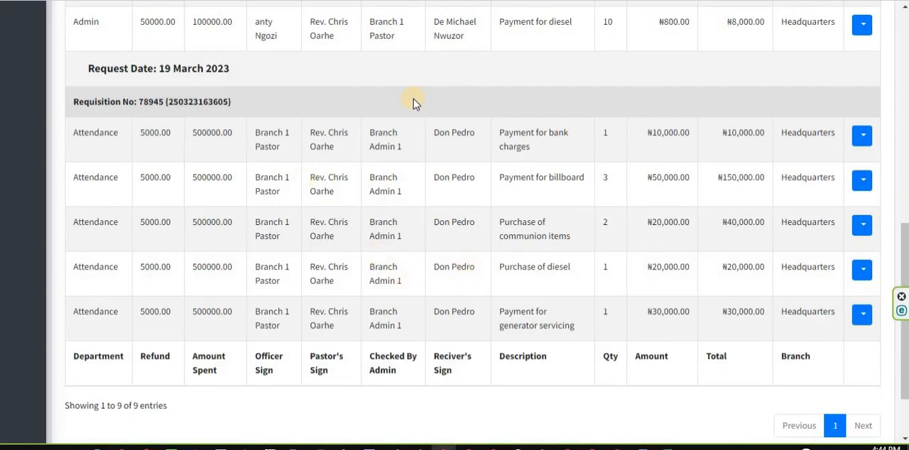
{"action": "scroll", "coordinate": [430, 213], "scroll_direction": "up", "scroll_amount": 4}
{"action": "scroll", "coordinate": [472, 259], "scroll_direction": "down", "scroll_amount": 5}
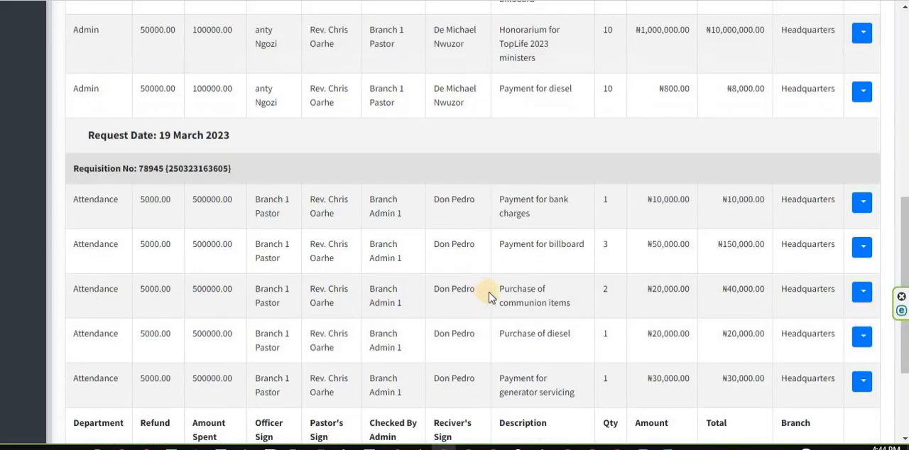
{"action": "scroll", "coordinate": [462, 191], "scroll_direction": "up", "scroll_amount": 1}
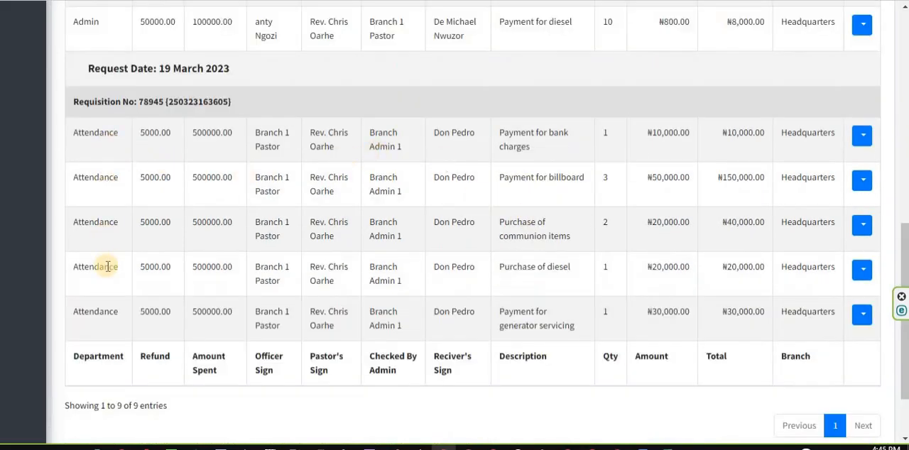
{"action": "scroll", "coordinate": [453, 303], "scroll_direction": "up", "scroll_amount": 4}
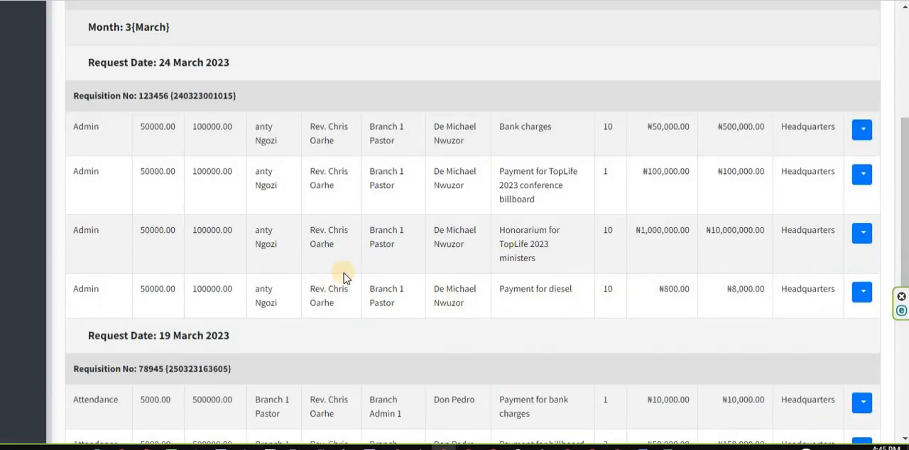
{"action": "scroll", "coordinate": [199, 253], "scroll_direction": "down", "scroll_amount": 2}
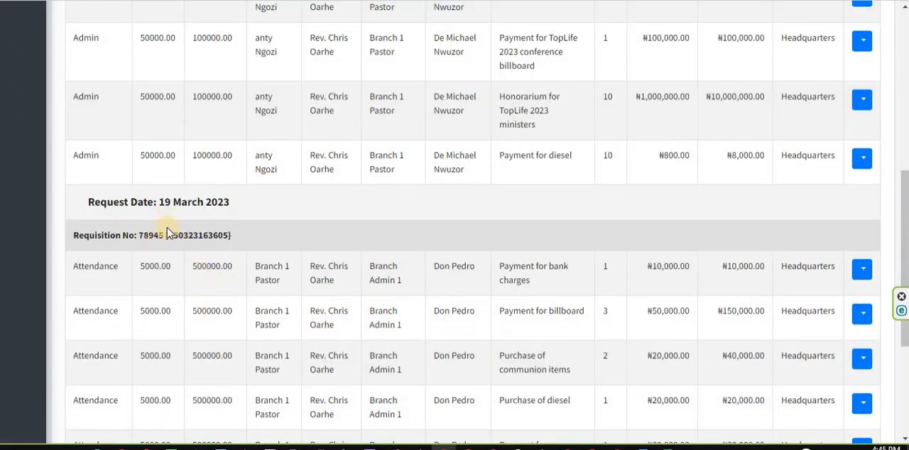
Highlight and compare the request dates of the two requisition groups, 19 March 2023 and 24 March 2023
{"action": "left_click_drag", "start_coordinate": [159, 202], "coordinate": [197, 203]}
{"action": "scroll", "coordinate": [332, 236], "scroll_direction": "up", "scroll_amount": 3}
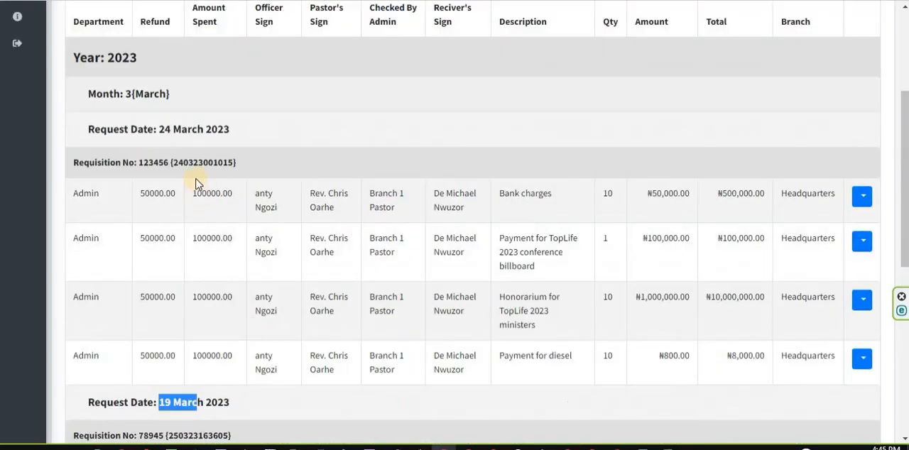
{"action": "double_click", "coordinate": [171, 129]}
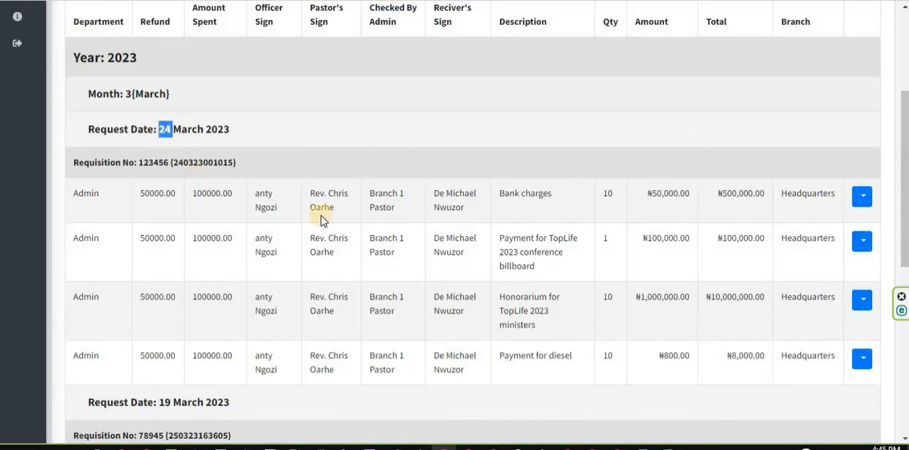
{"action": "scroll", "coordinate": [400, 284], "scroll_direction": "down", "scroll_amount": 2}
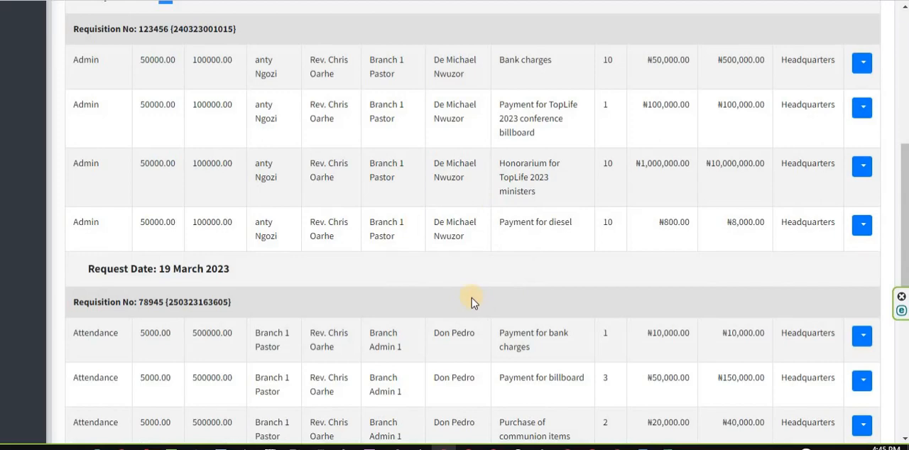
{"action": "scroll", "coordinate": [304, 291], "scroll_direction": "up", "scroll_amount": 2}
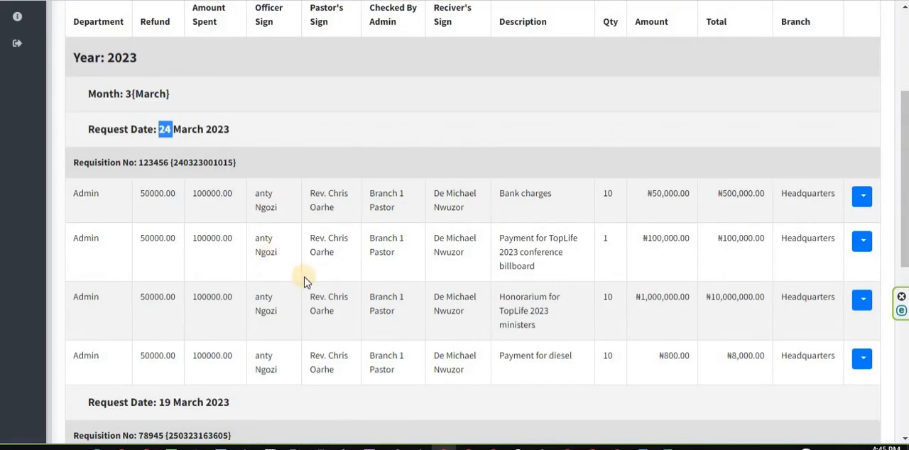
Highlight the requisition number of the 19 March 2023 group, check the entries grouped under it, and return to the list's date filters
{"action": "scroll", "coordinate": [304, 277], "scroll_direction": "down", "scroll_amount": 2}
{"action": "left_click_drag", "start_coordinate": [248, 305], "coordinate": [133, 301]}
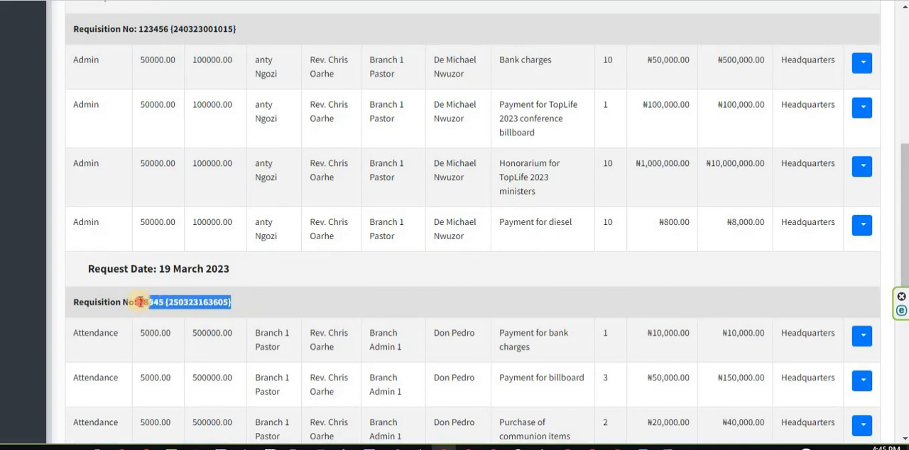
{"action": "double_click", "coordinate": [153, 302]}
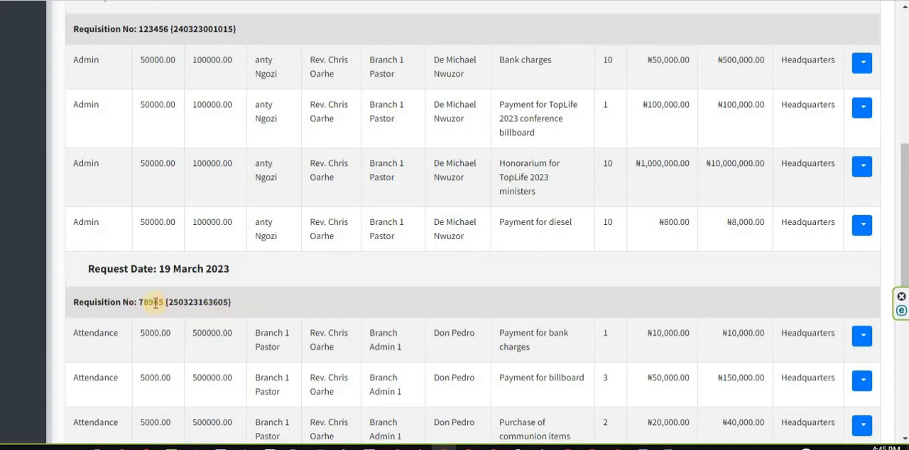
{"action": "scroll", "coordinate": [344, 339], "scroll_direction": "down", "scroll_amount": 3}
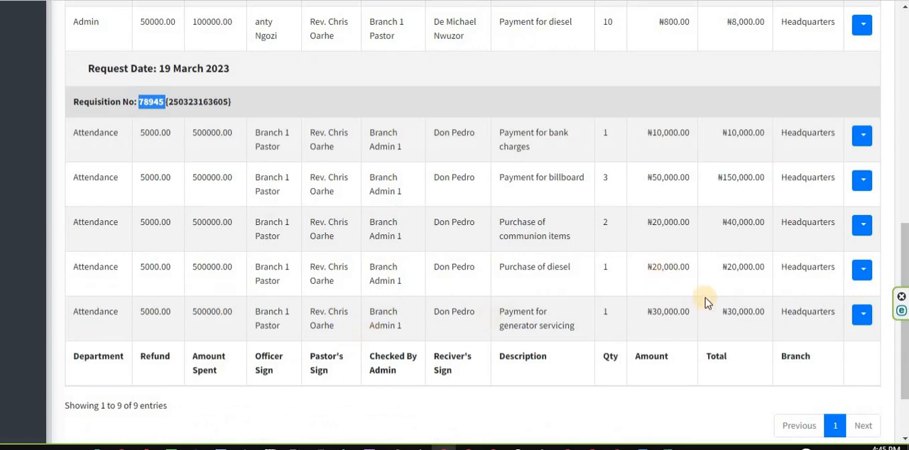
{"action": "scroll", "coordinate": [705, 302], "scroll_direction": "up", "scroll_amount": 1}
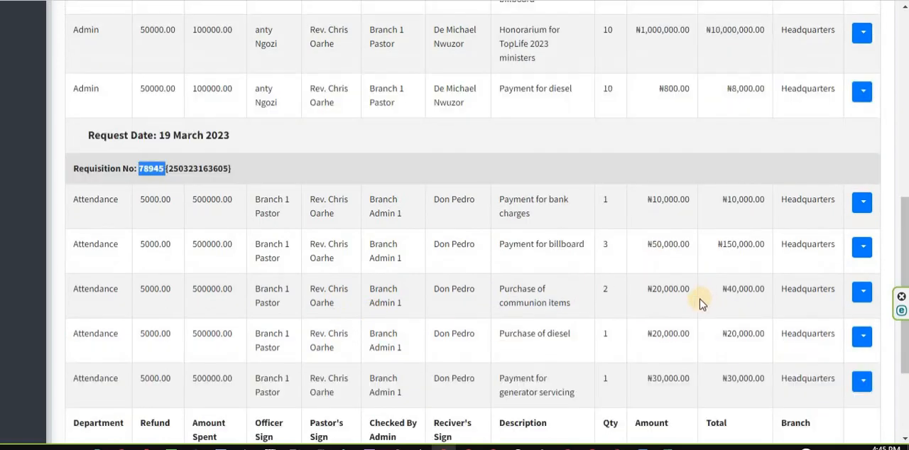
{"action": "scroll", "coordinate": [699, 299], "scroll_direction": "up", "scroll_amount": 1}
{"action": "scroll", "coordinate": [700, 299], "scroll_direction": "down", "scroll_amount": 2}
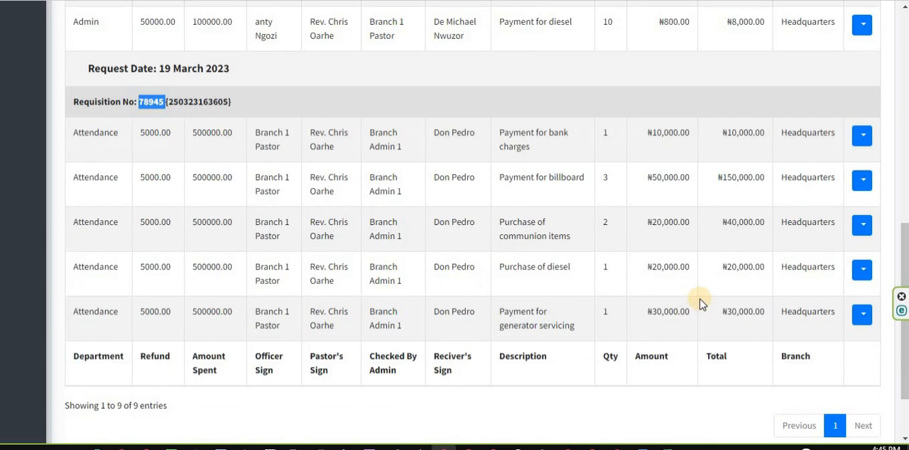
{"action": "scroll", "coordinate": [699, 299], "scroll_direction": "up", "scroll_amount": 5}
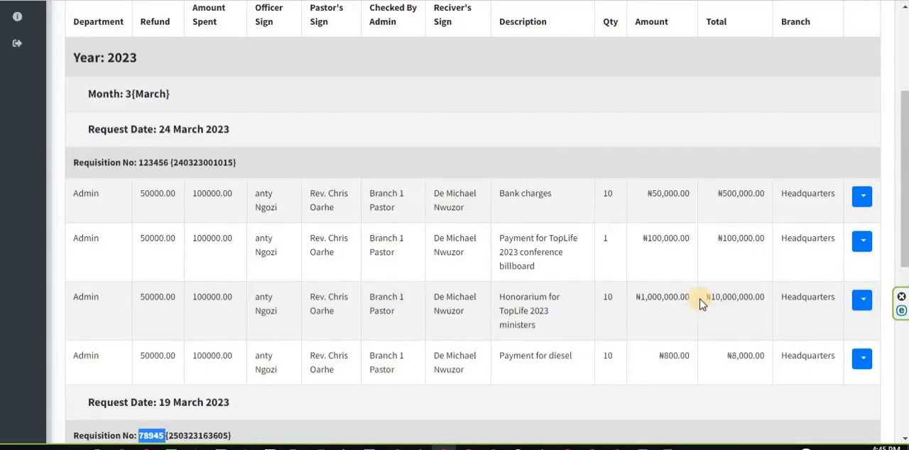
{"action": "scroll", "coordinate": [699, 299], "scroll_direction": "up", "scroll_amount": 2}
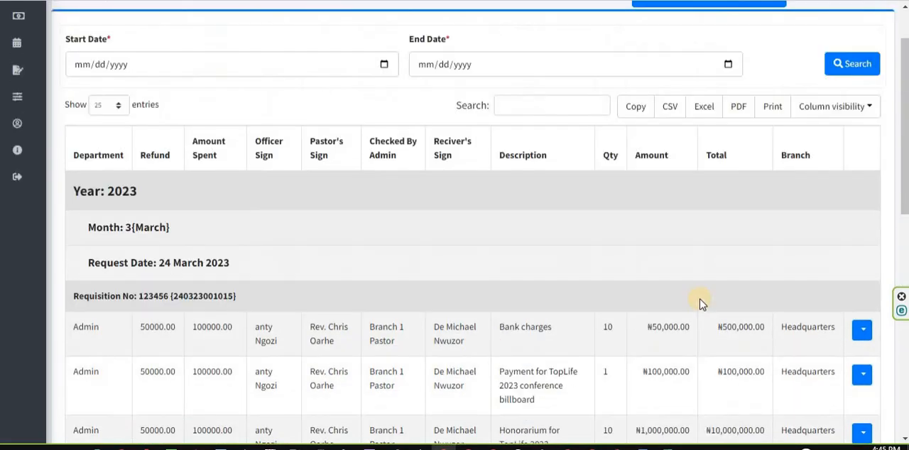